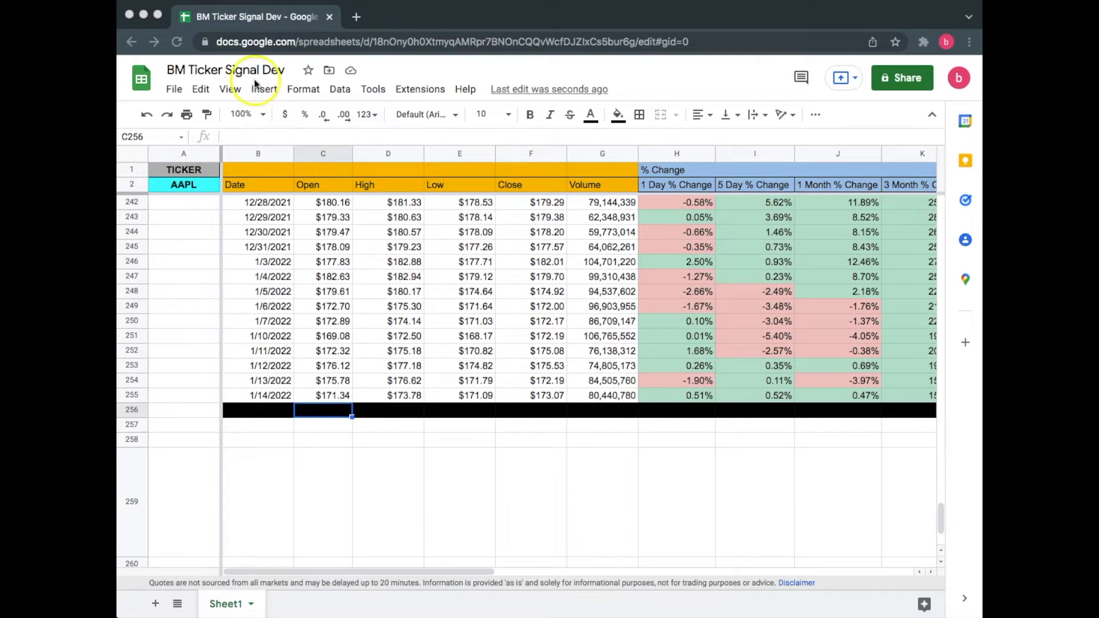
# Step: Add a new sheet and enter TICKER in A1 and TSLA in A2
pyautogui.click(155, 605)
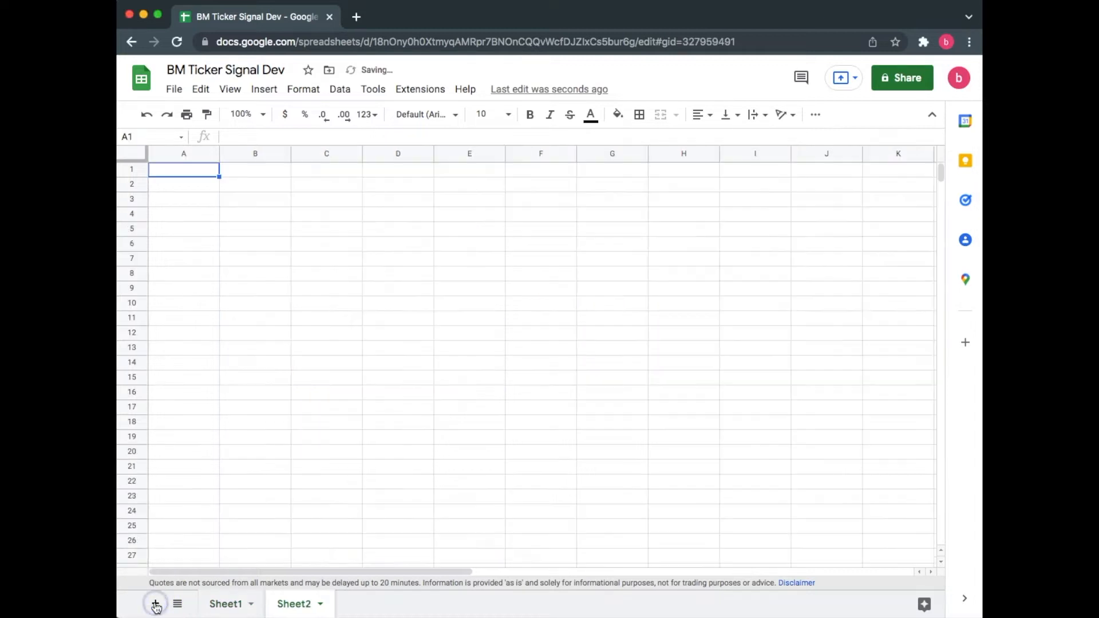
pyautogui.click(197, 170)
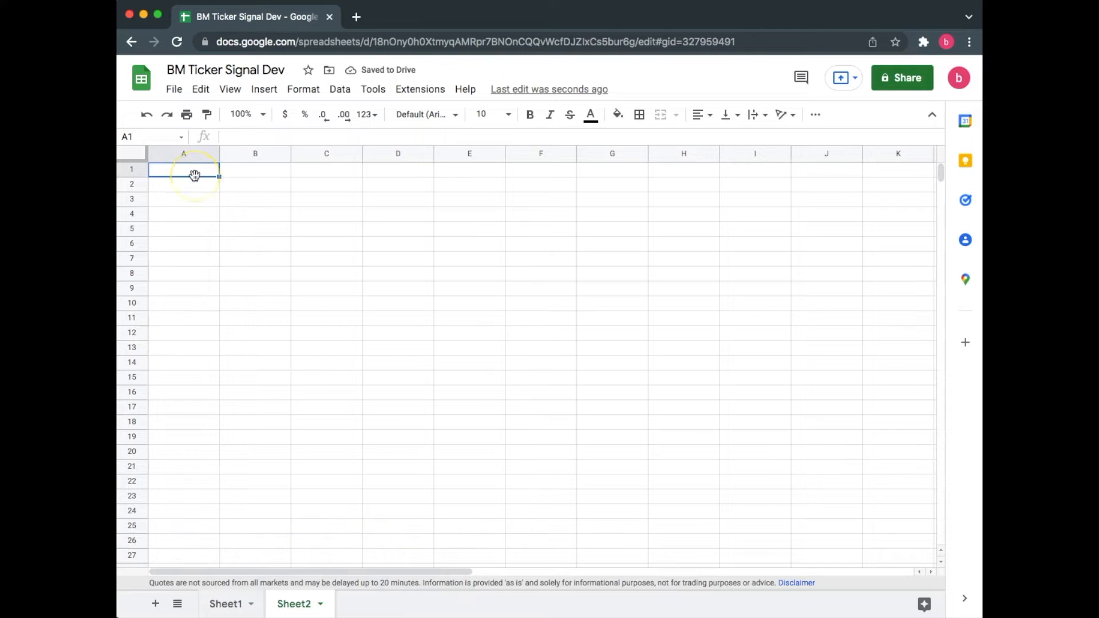
pyautogui.write('TICKER')
pyautogui.press('Return')
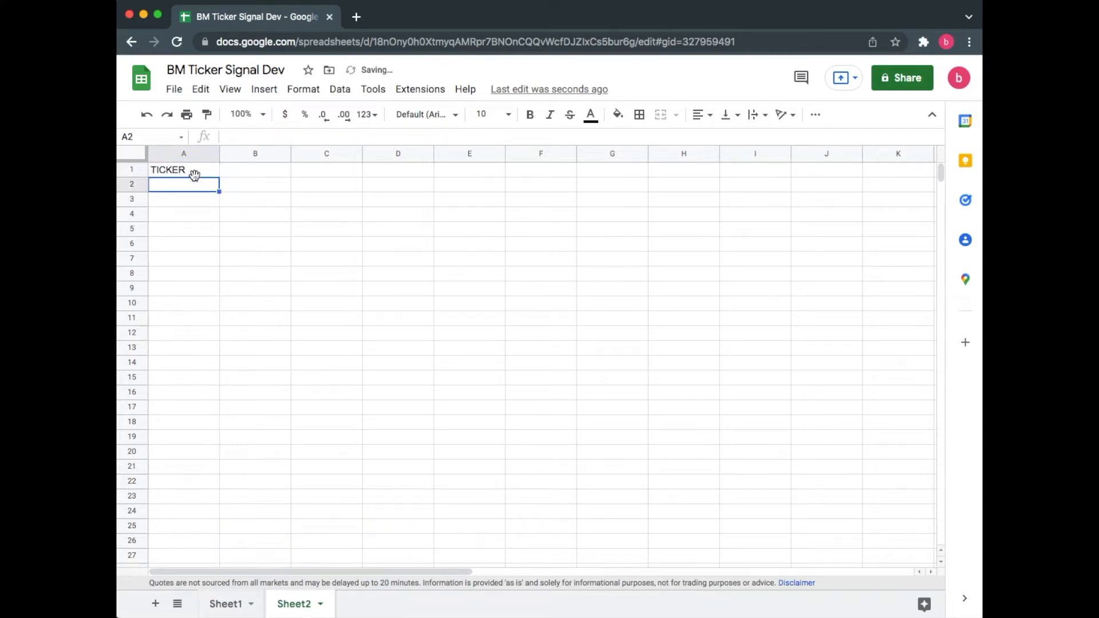
pyautogui.write('TSLA')
pyautogui.press('Return')
# Step: Start a GOOGLEFINANCE formula in B2 that uses A2 as the ticker, expanding the function's syntax help
pyautogui.click(247, 182)
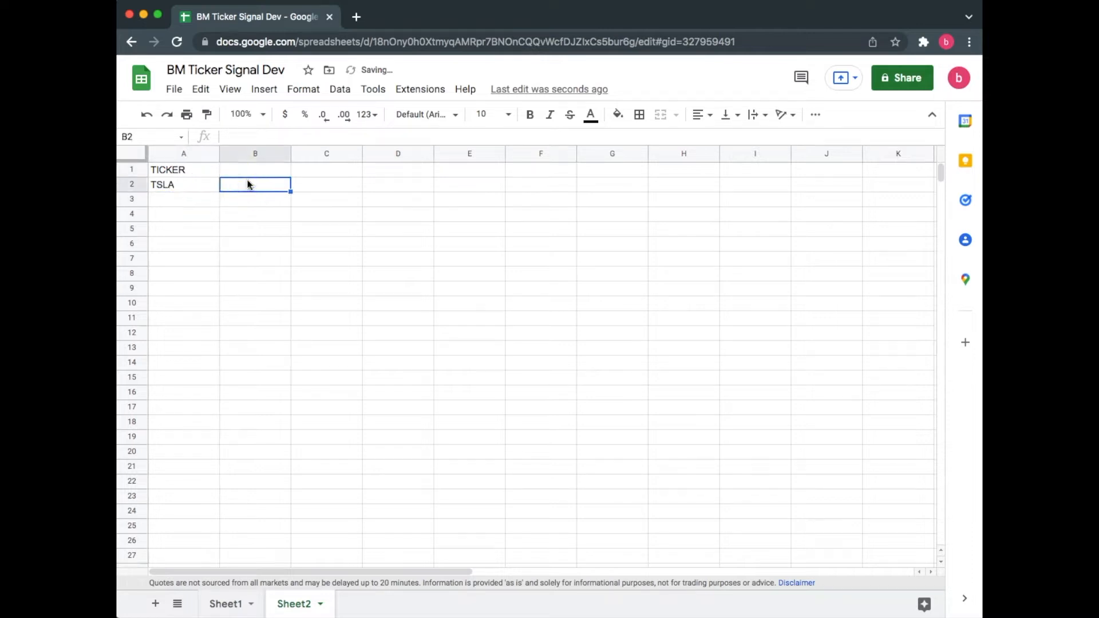
pyautogui.write('=goo')
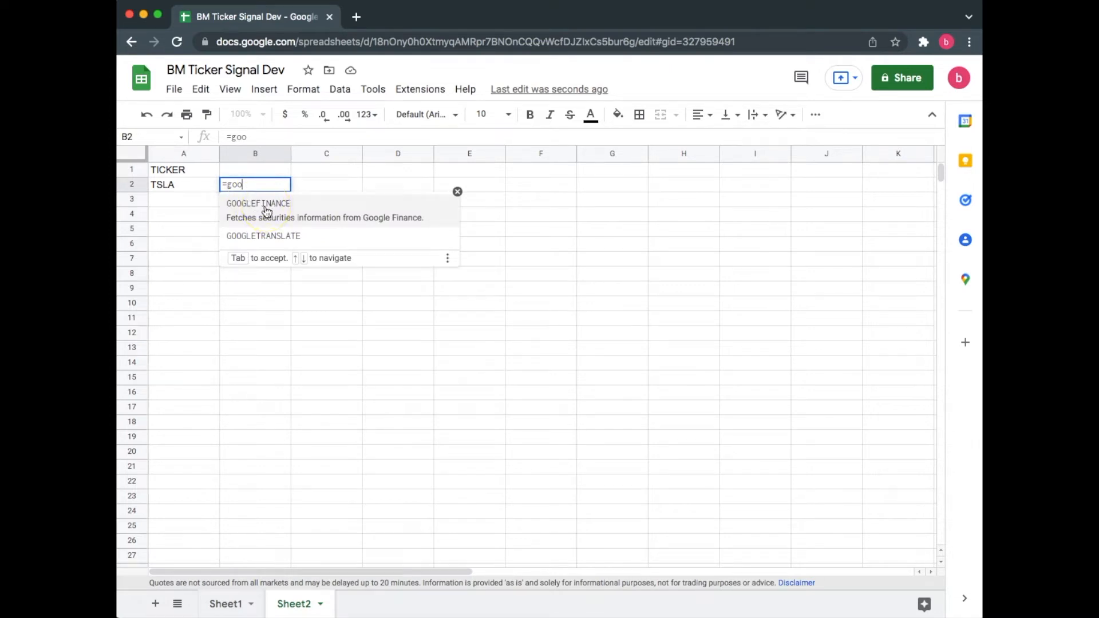
pyautogui.click(265, 206)
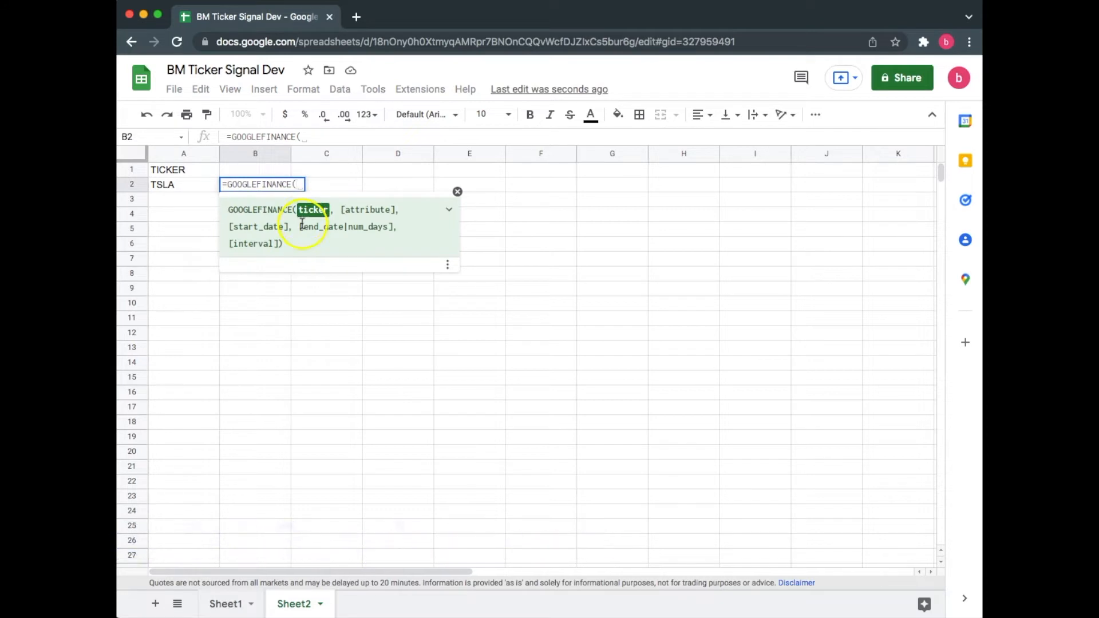
pyautogui.click(449, 213)
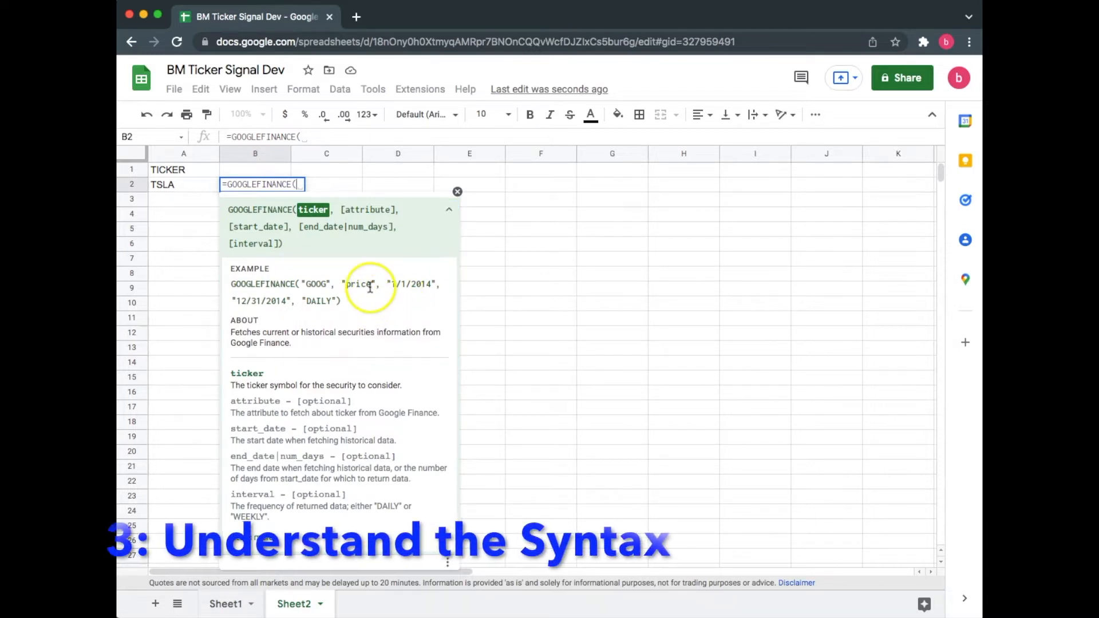
pyautogui.click(372, 289)
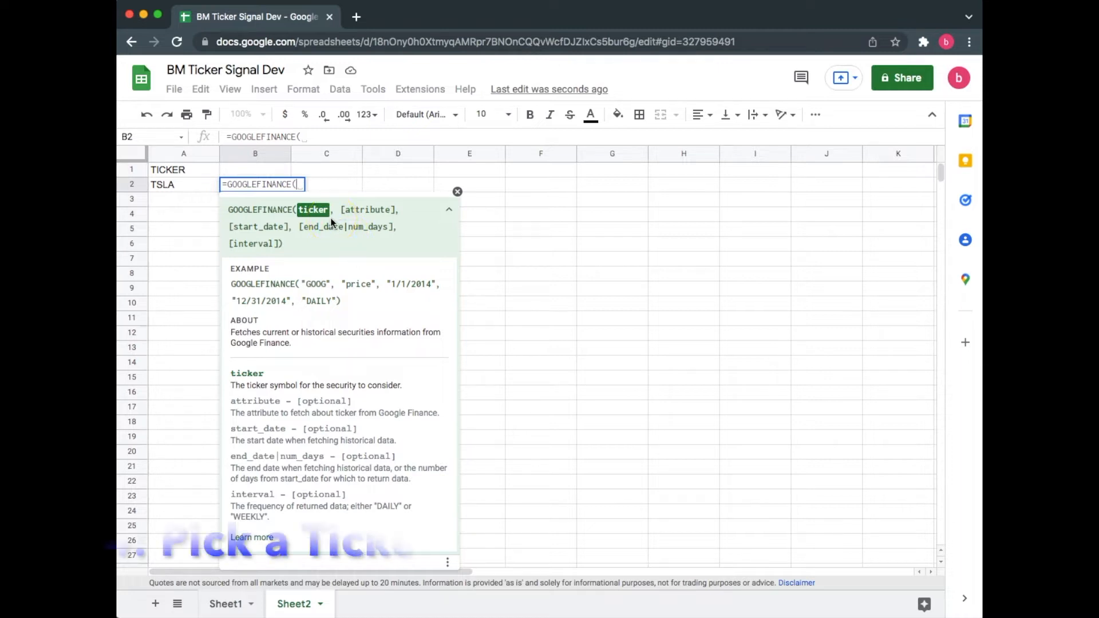
pyautogui.write('A2')
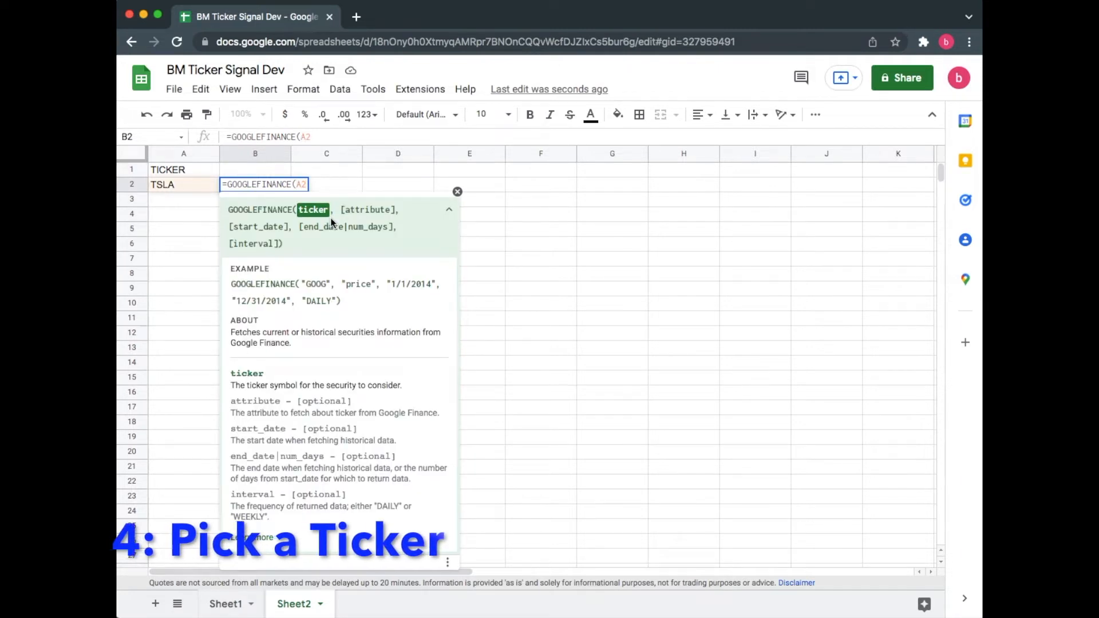
pyautogui.write(',')
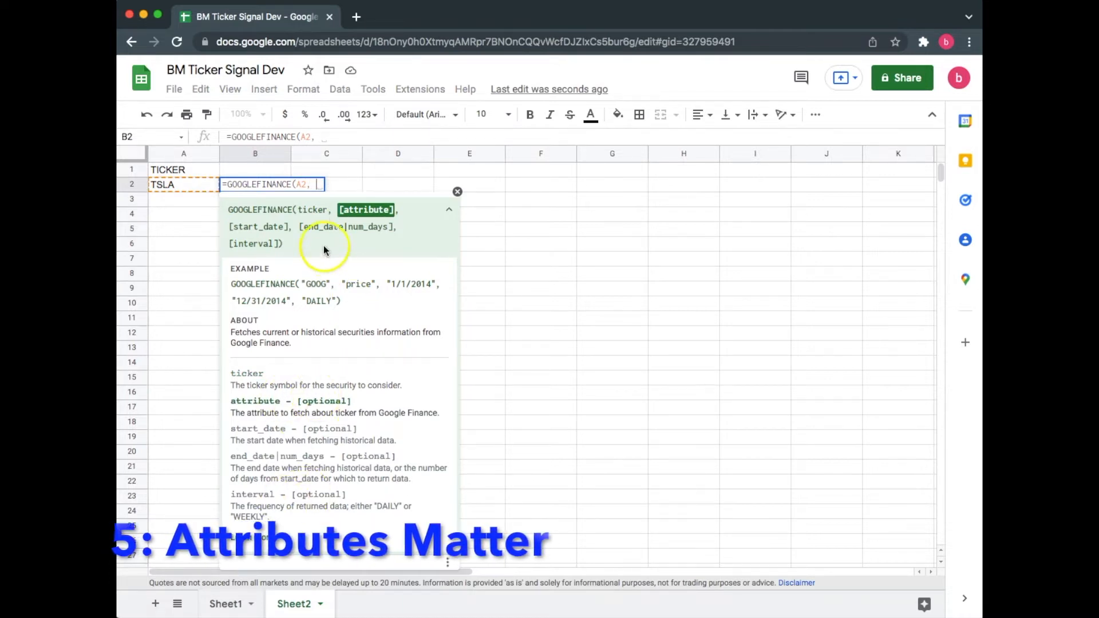
# Step: Open the GOOGLEFINANCE help article and read the list of supported attributes
pyautogui.moveTo(346, 284); pyautogui.dragTo(372, 284)
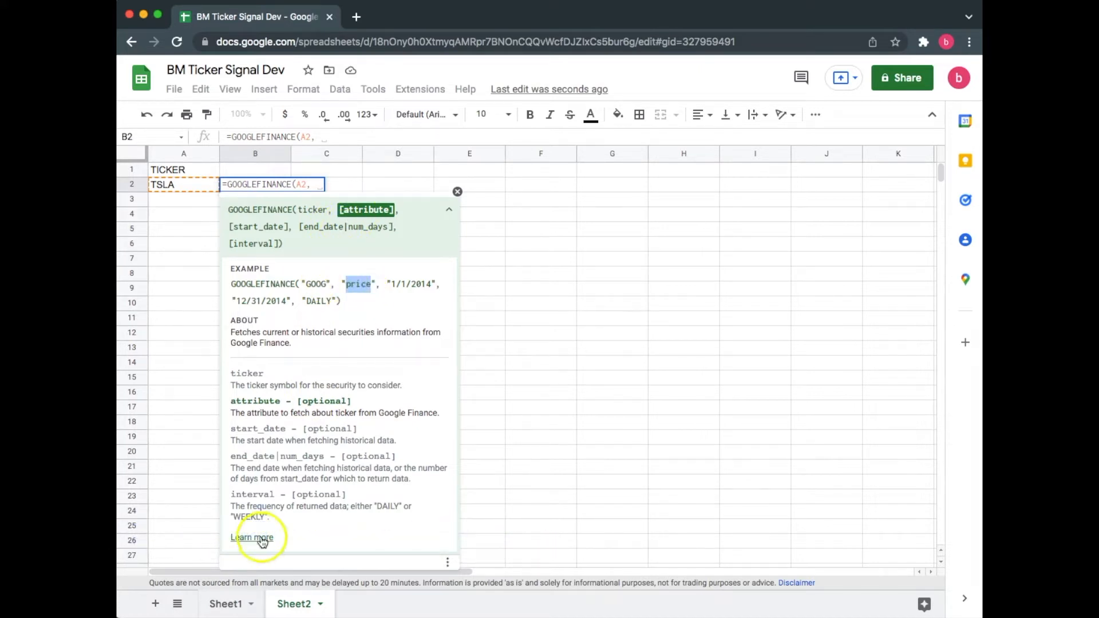
pyautogui.click(252, 538)
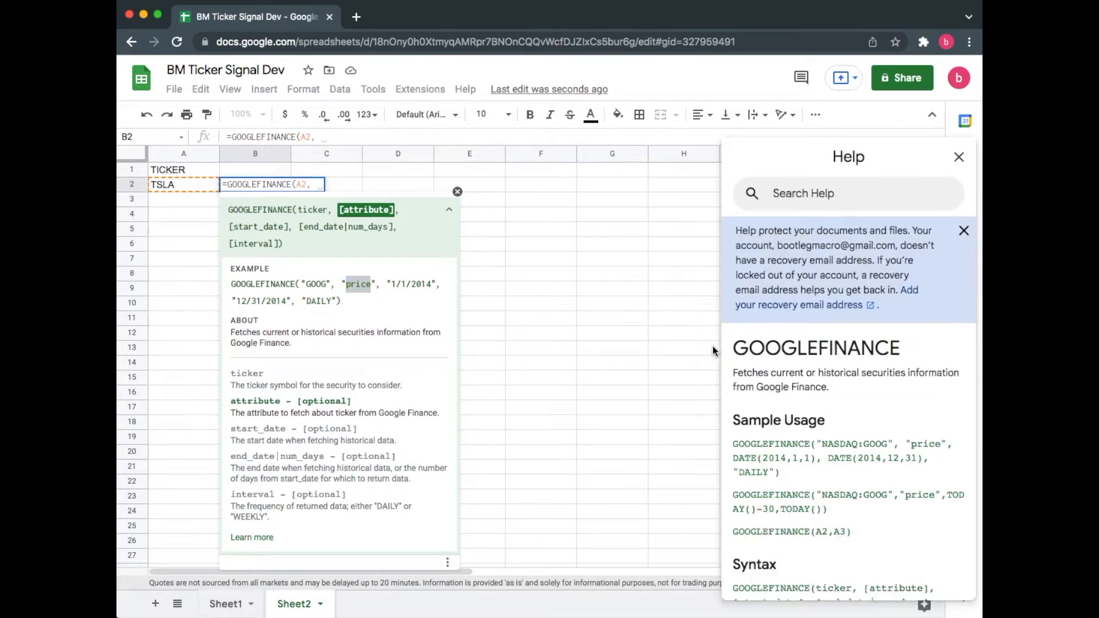
pyautogui.click(965, 231)
pyautogui.scroll(-5, 865, 334)
pyautogui.scroll(-3, 864, 333)
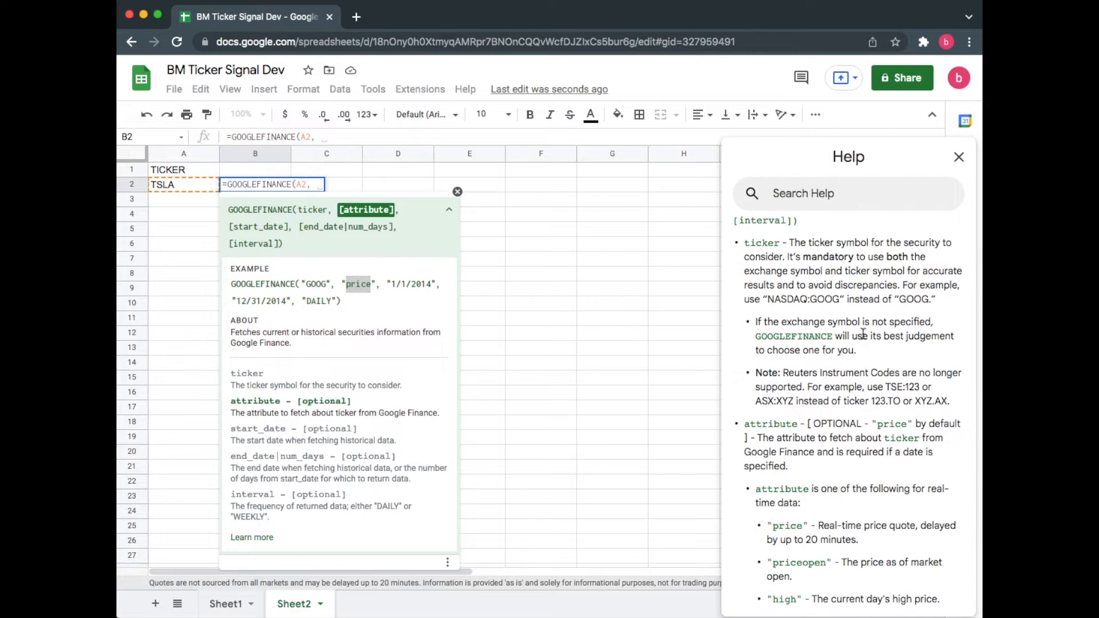
pyautogui.scroll(-1, 863, 334)
pyautogui.scroll(-1, 864, 334)
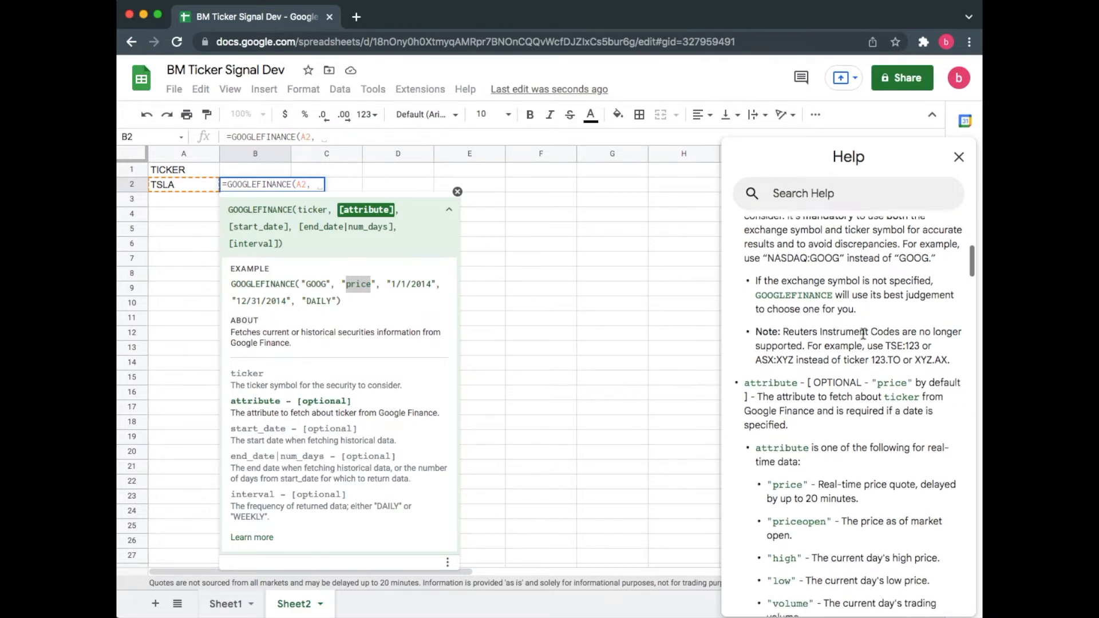
pyautogui.scroll(-2, 864, 334)
pyautogui.moveTo(751, 332); pyautogui.dragTo(794, 333)
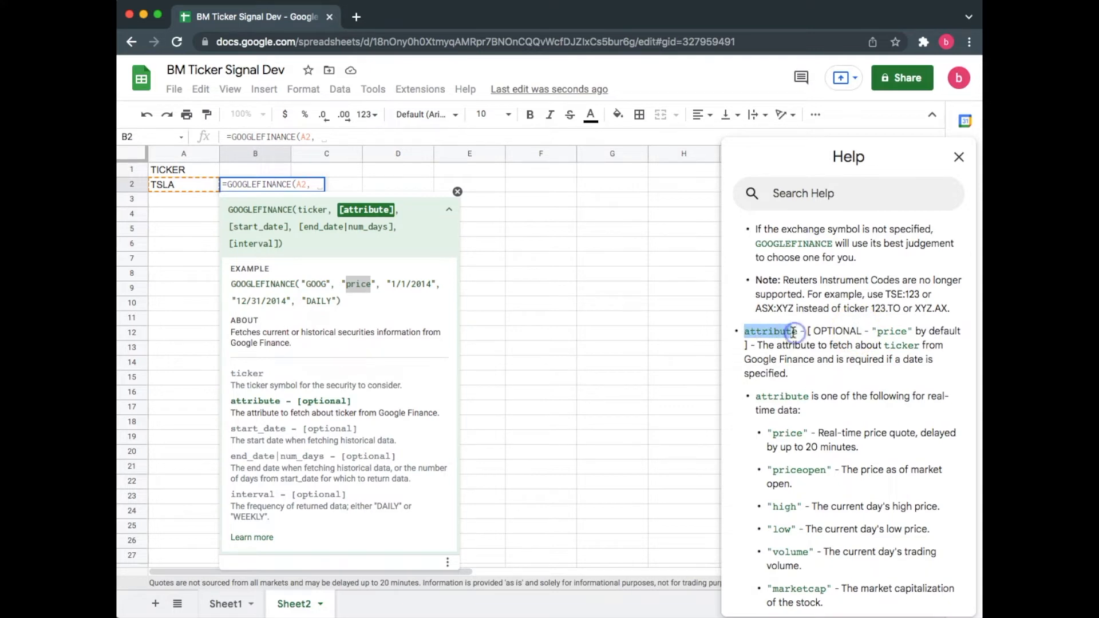
# Step: Finish B2's formula with the "price" attribute: =GOOGLEFINANCE(A2, "price")
pyautogui.click(795, 334)
pyautogui.write('"pric')
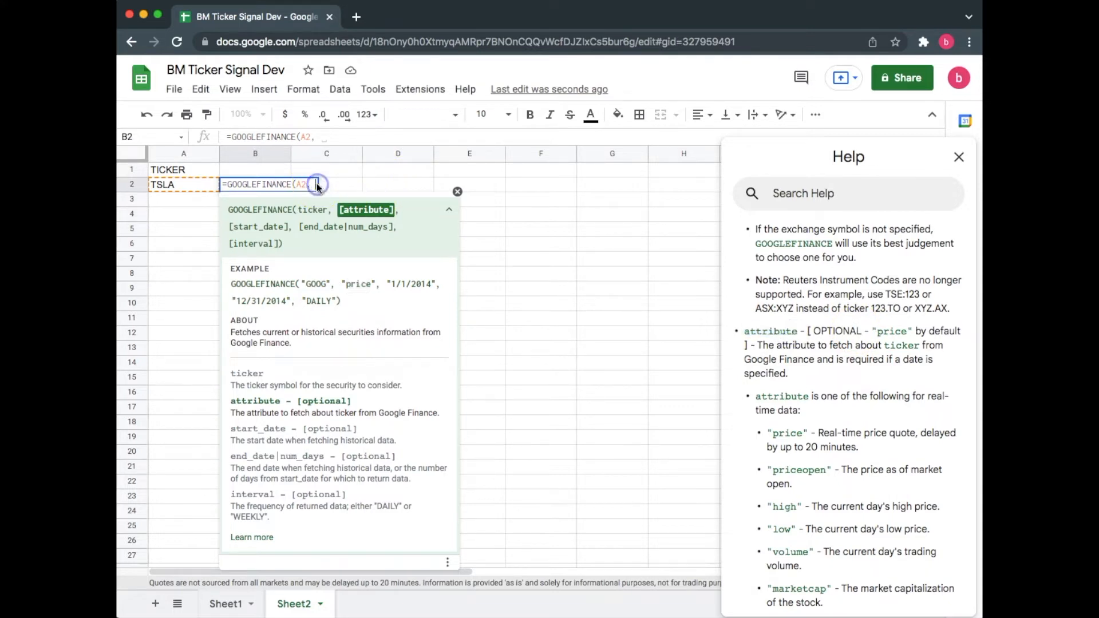
pyautogui.write('e")')
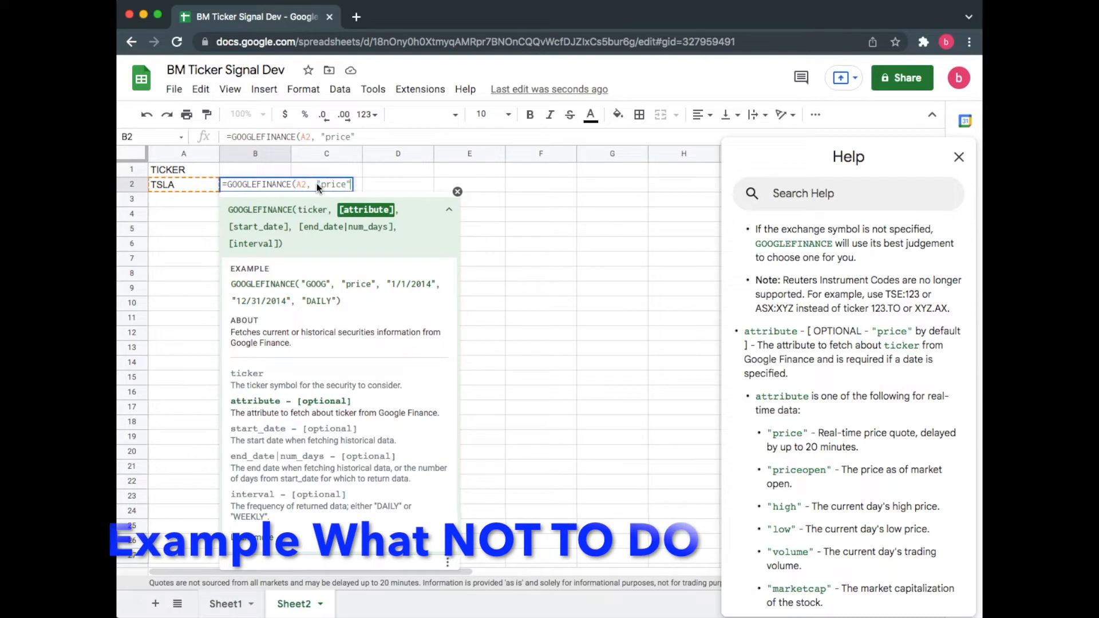
pyautogui.press('Return')
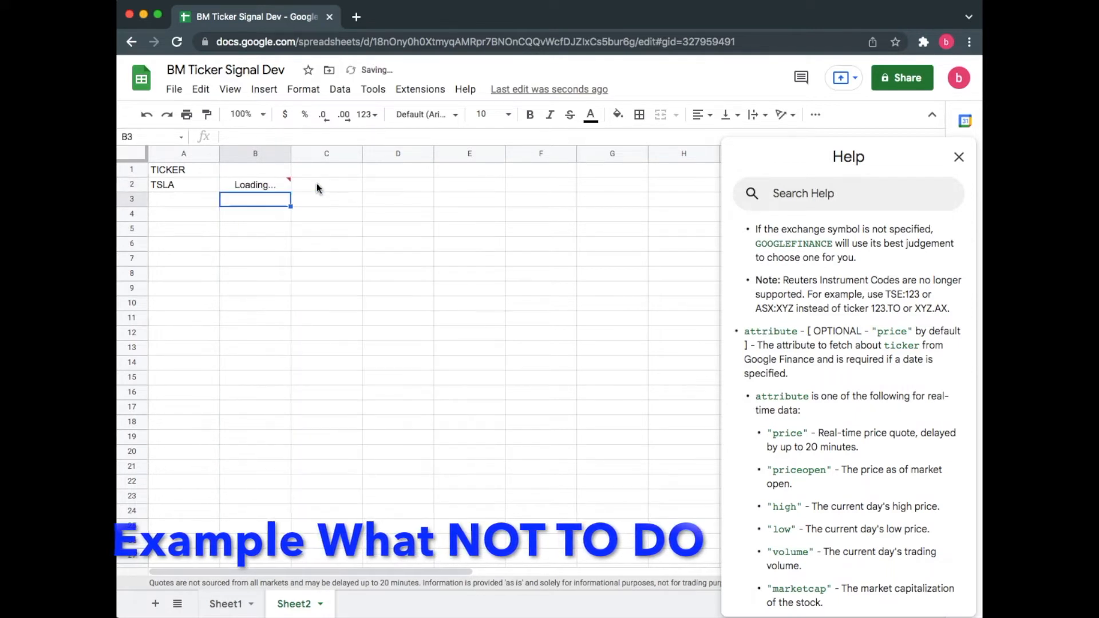
# Step: Change the attribute in B2's formula to "volume"
pyautogui.click(281, 185)
pyautogui.click(285, 114)
pyautogui.click(277, 202)
pyautogui.click(282, 184)
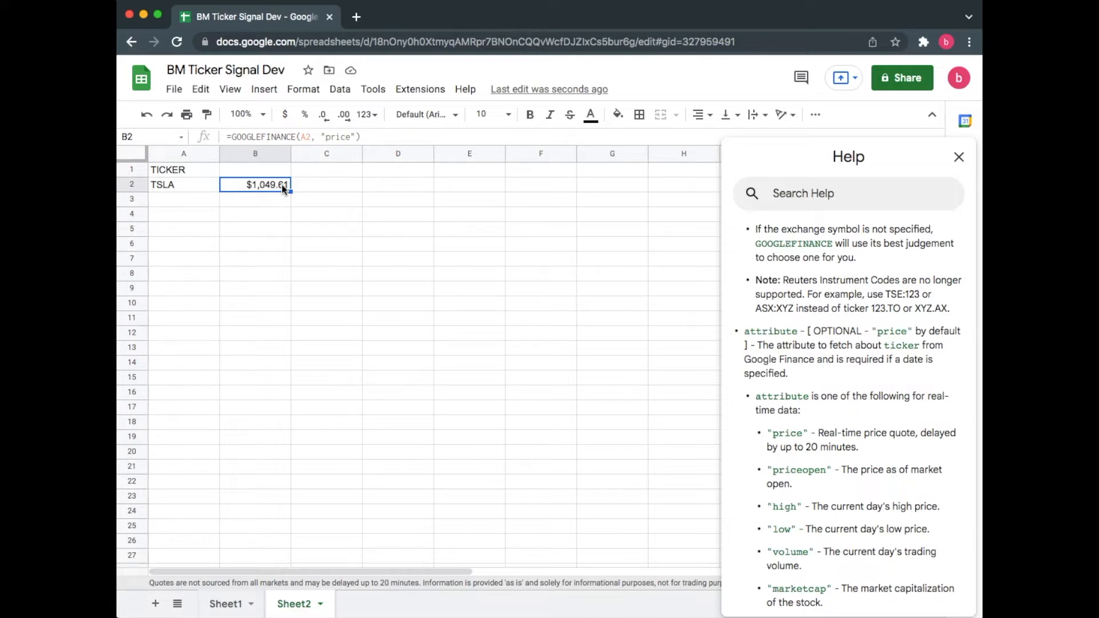
pyautogui.scroll(-3, 805, 393)
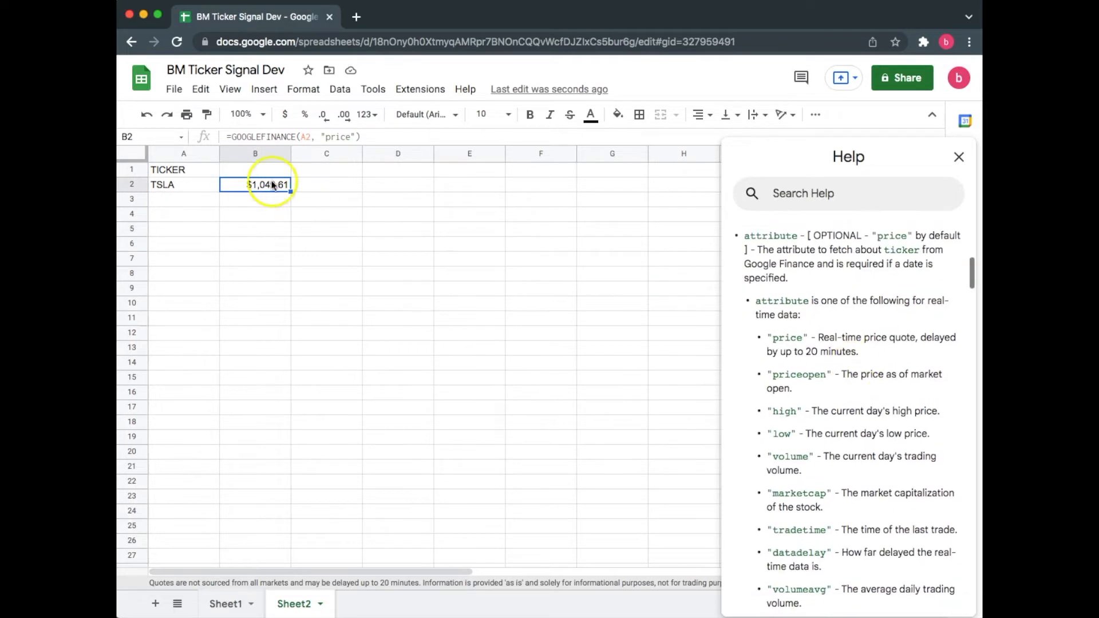
pyautogui.click(346, 138)
pyautogui.doubleClick(346, 138)
pyautogui.write('volum')
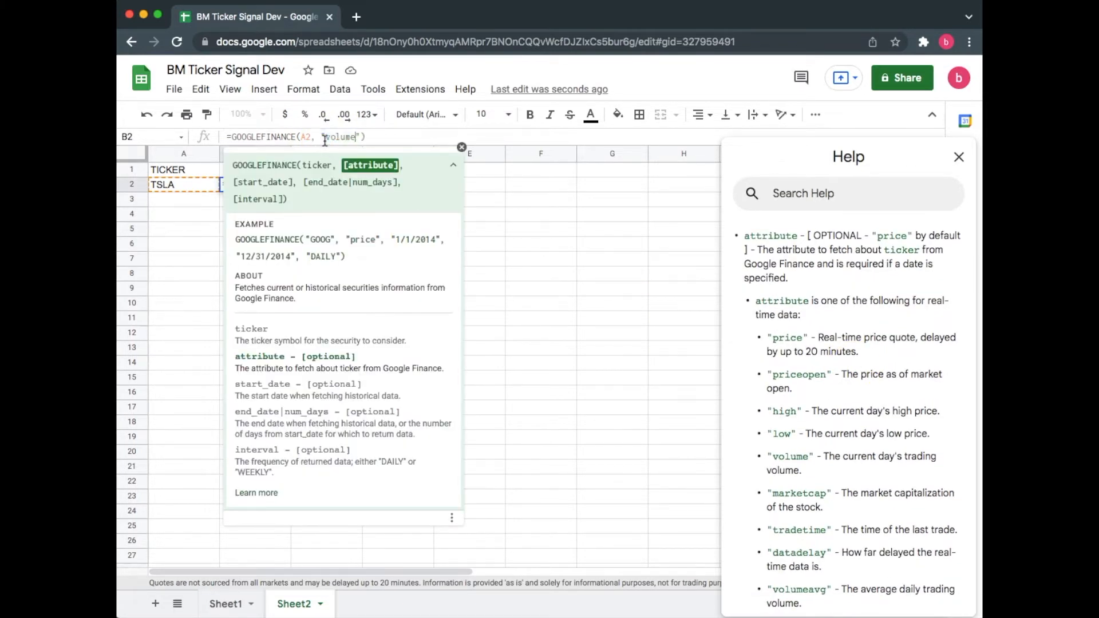
pyautogui.write('e')
pyautogui.press('Return')
# Step: Format B2 as Number and remove both decimal places
pyautogui.click(282, 185)
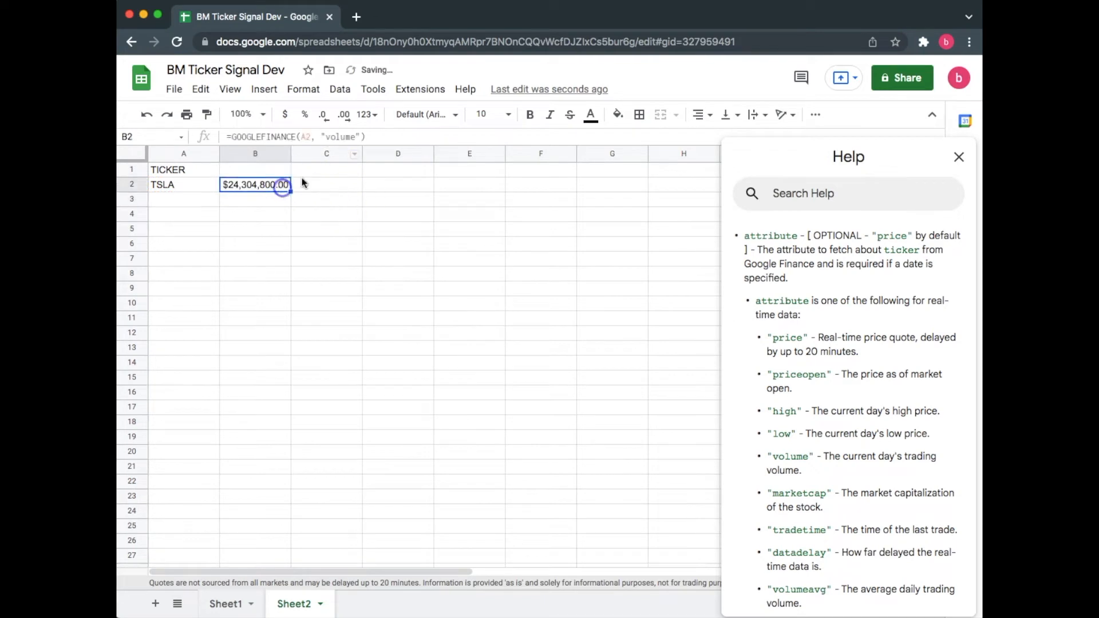
pyautogui.click(371, 115)
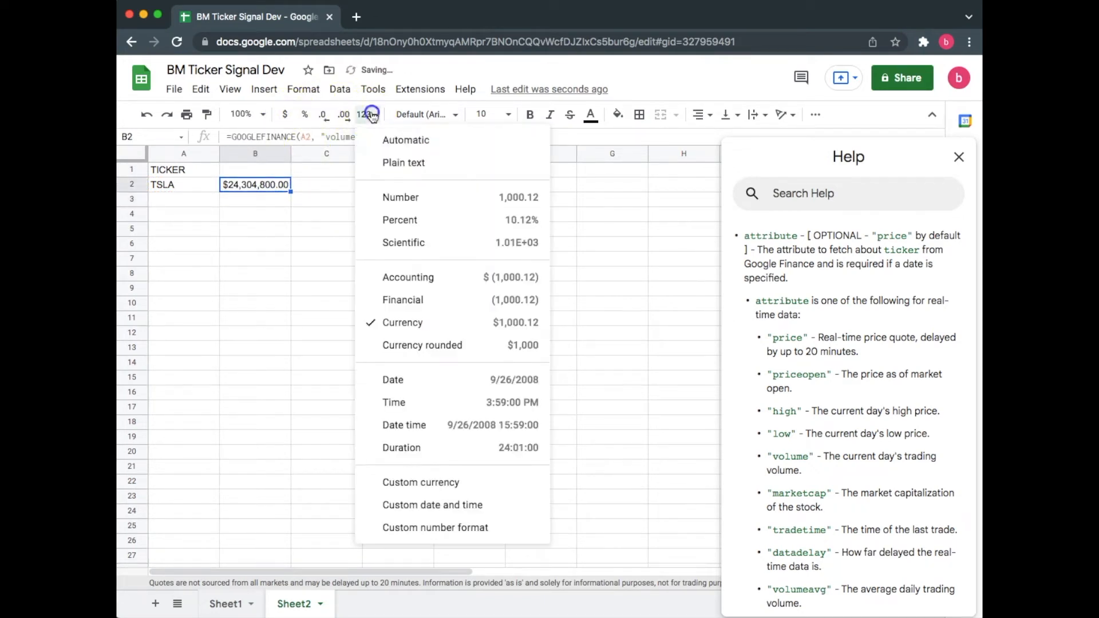
pyautogui.click(401, 197)
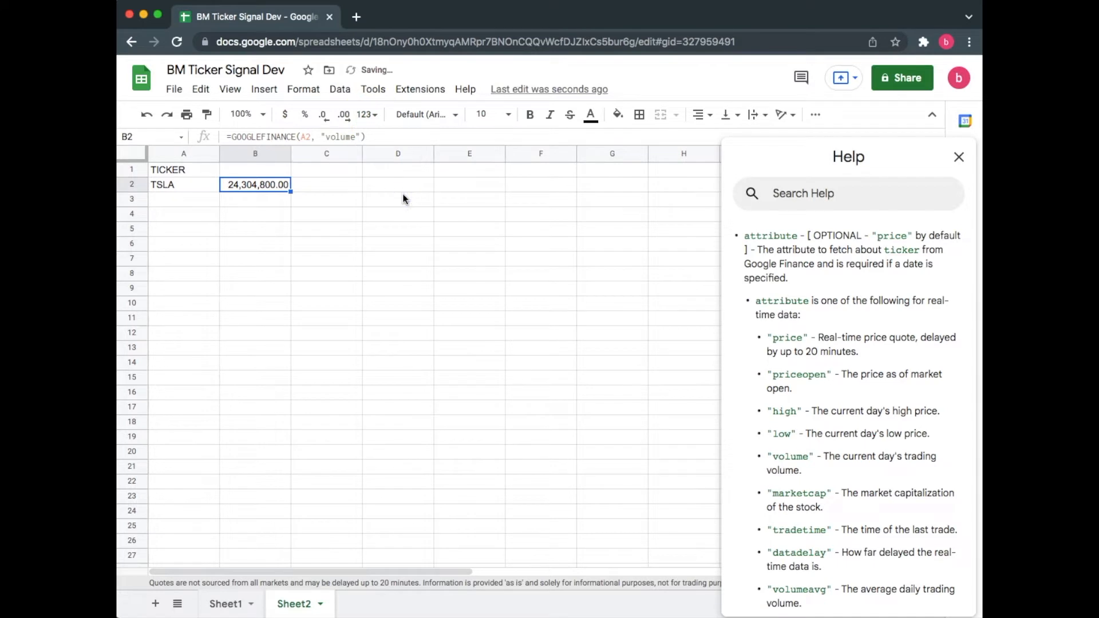
pyautogui.click(324, 115)
pyautogui.click(324, 115)
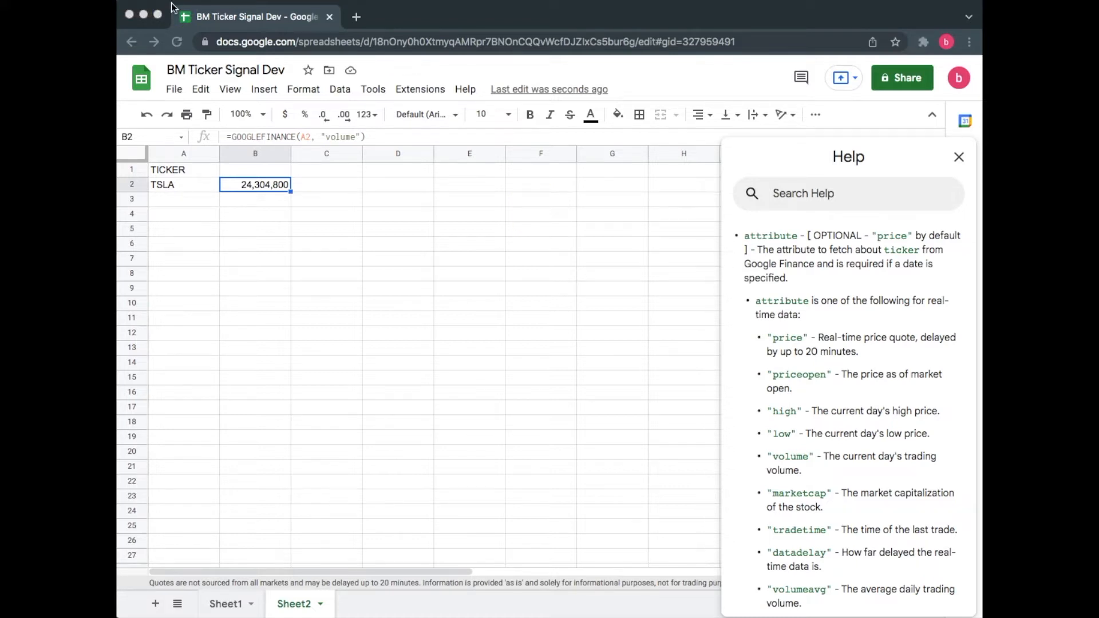
# Step: Change the attribute in B2's formula back to "price"
pyautogui.click(338, 189)
pyautogui.click(285, 262)
pyautogui.click(273, 192)
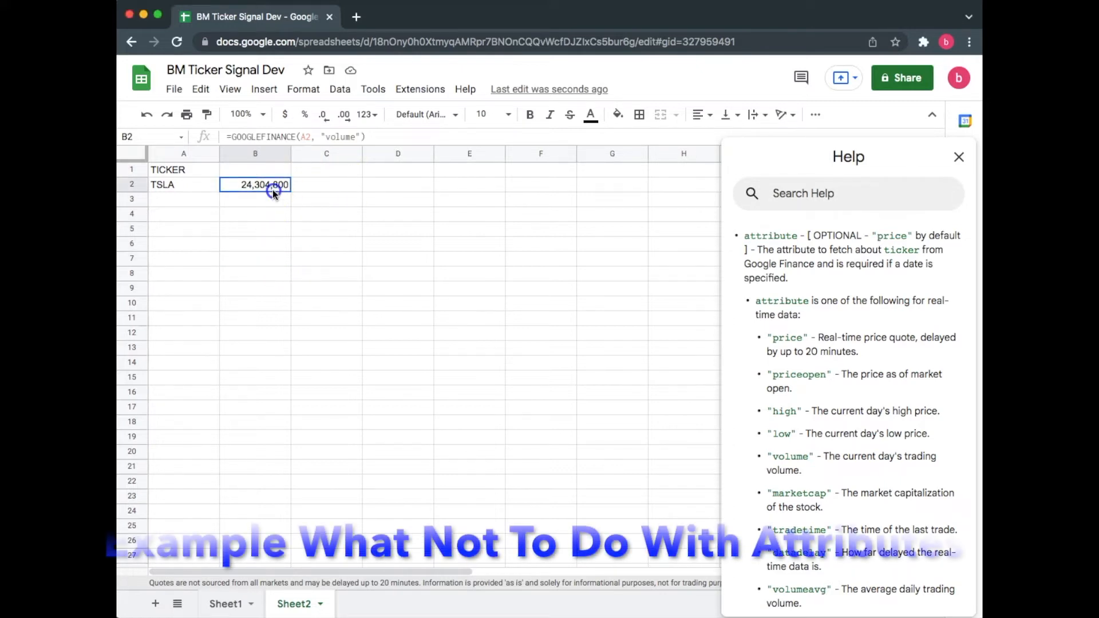
pyautogui.doubleClick(344, 136)
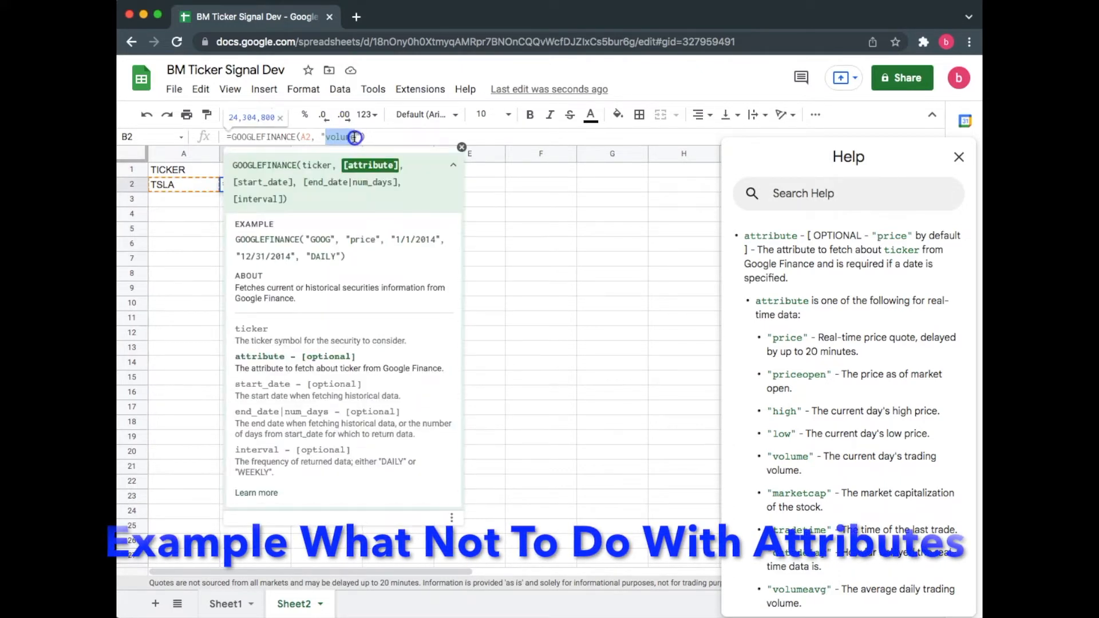
pyautogui.write('price')
pyautogui.press('Return')
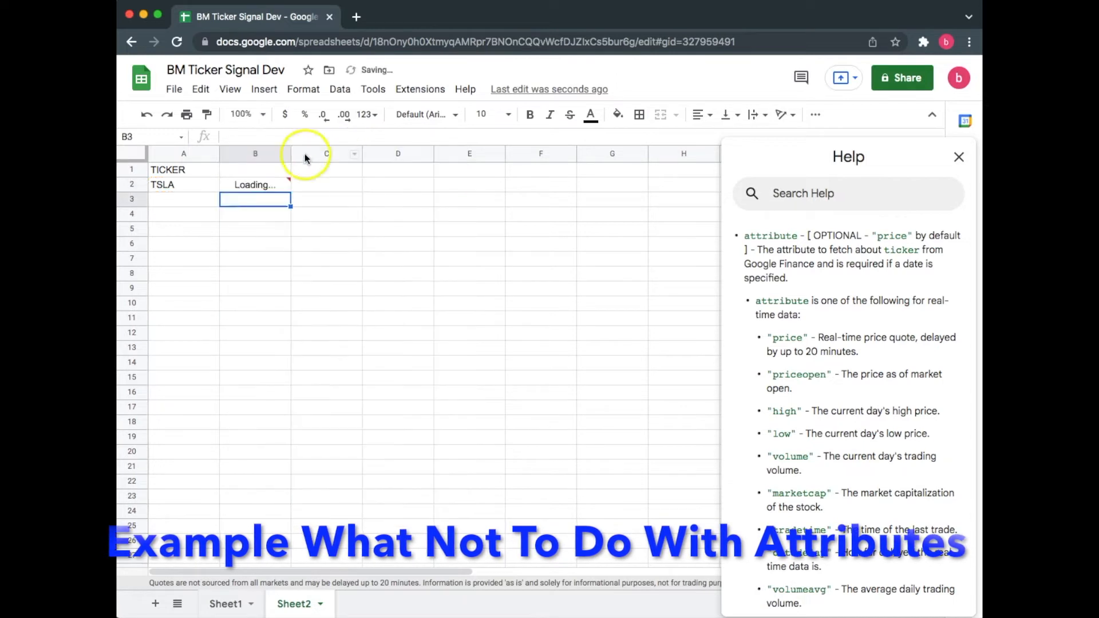
# Step: Copy B2's formula into cells C2, D2, E2 and F2
pyautogui.tripleClick(262, 188)
pyautogui.hotkey('ctrl', 'c')
pyautogui.press('Escape')
pyautogui.click(317, 188)
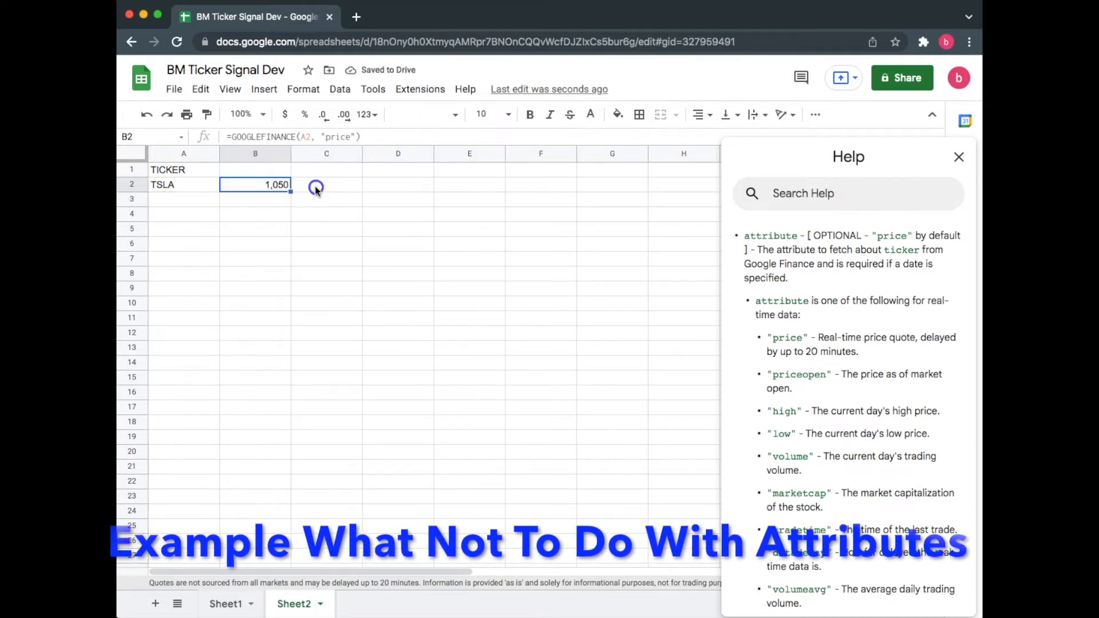
pyautogui.hotkey('ctrl', 'v')
pyautogui.click(393, 184)
pyautogui.hotkey('ctrl', 'v')
pyautogui.click(466, 183)
pyautogui.hotkey('ctrl', 'v')
pyautogui.click(521, 184)
pyautogui.hotkey('ctrl', 'v')
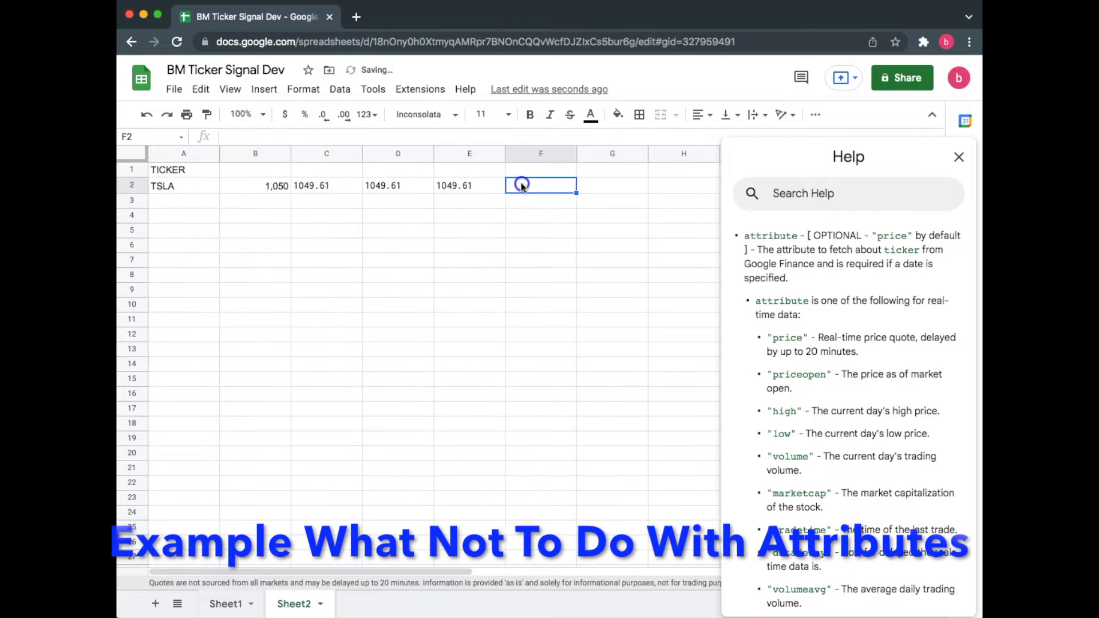
# Step: Change the attribute in C2's formula to "high"
pyautogui.doubleClick(332, 187)
pyautogui.moveTo(419, 185); pyautogui.dragTo(393, 185)
pyautogui.write('jhi')
pyautogui.press('BackSpace')
pyautogui.press('BackSpace')
pyautogui.write('high')
pyautogui.press('Return')
# Step: Change the attribute in D2's formula to "low"
pyautogui.click(430, 184)
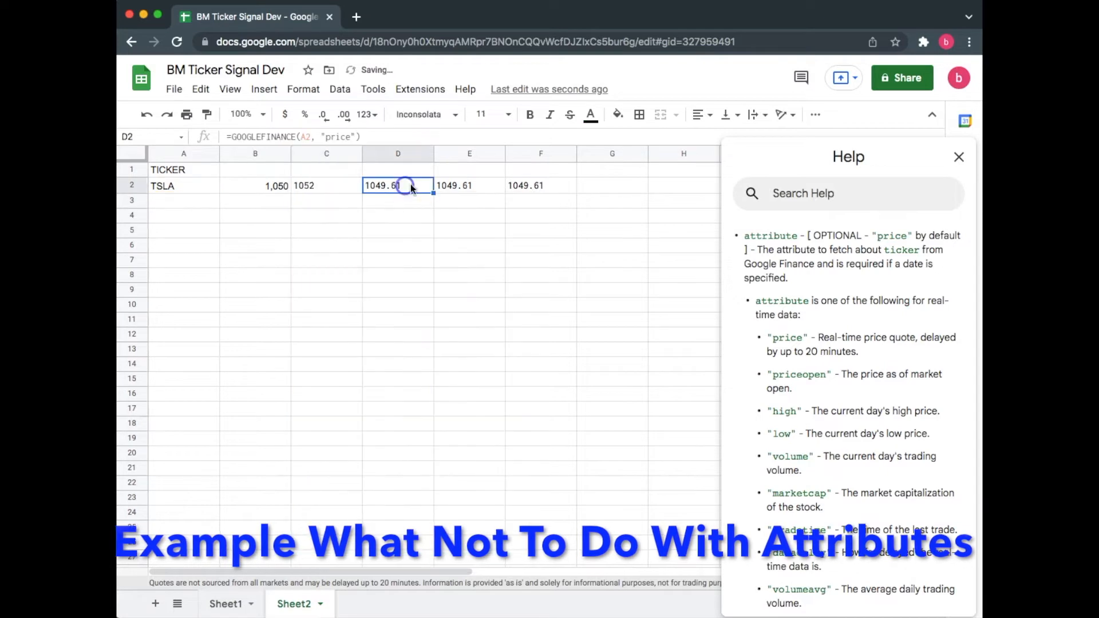
pyautogui.doubleClick(422, 184)
pyautogui.moveTo(352, 139); pyautogui.dragTo(327, 139)
pyautogui.press('BackSpace')
pyautogui.write('low')
pyautogui.press('Return')
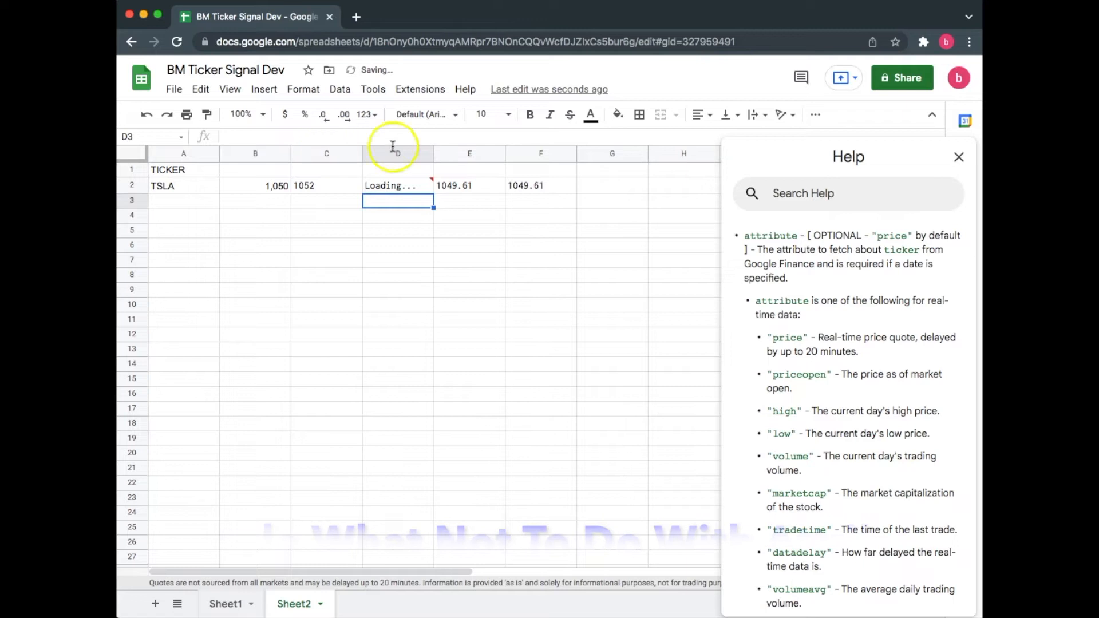
# Step: Change the attribute in E2's formula to "volume"
pyautogui.doubleClick(471, 184)
pyautogui.moveTo(352, 139); pyautogui.dragTo(324, 140)
pyautogui.write('volume')
pyautogui.press('Return')
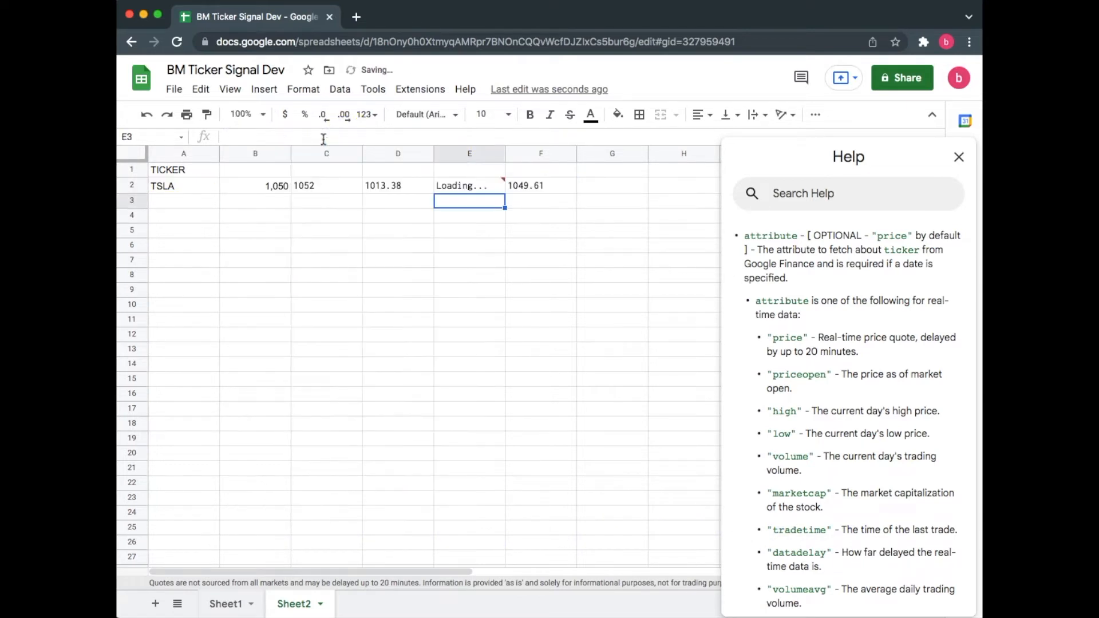
# Step: Replace the ticker in A2 with FB
pyautogui.press('Up')
pyautogui.press('Right')
pyautogui.click(389, 185)
pyautogui.click(321, 185)
pyautogui.click(252, 185)
pyautogui.click(172, 192)
pyautogui.write('FB')
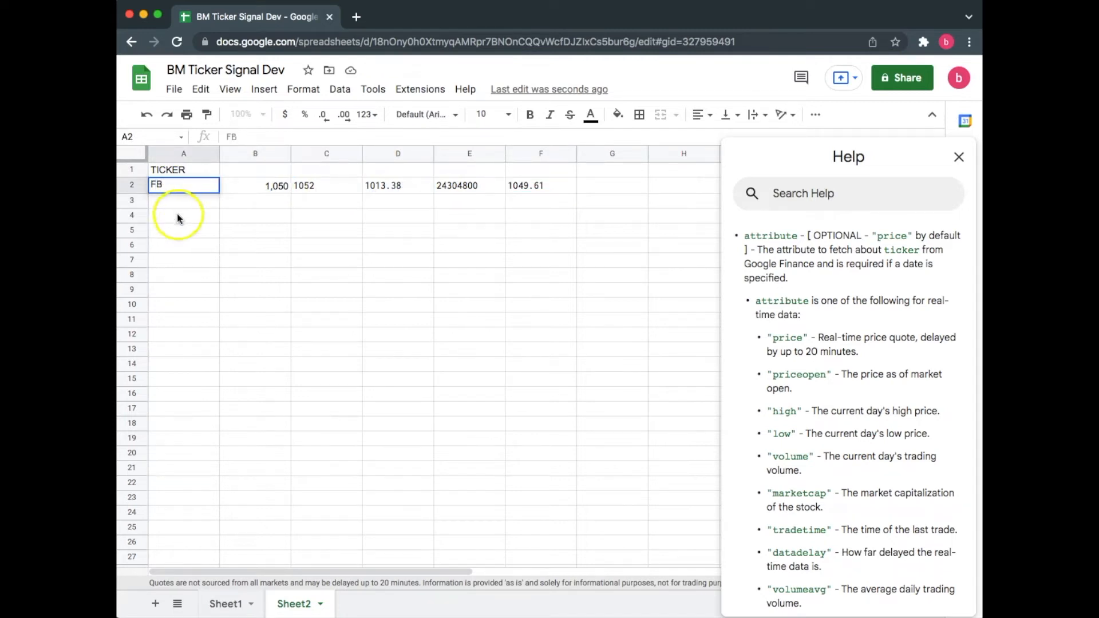
pyautogui.moveTo(177, 212); pyautogui.dragTo(206, 206)
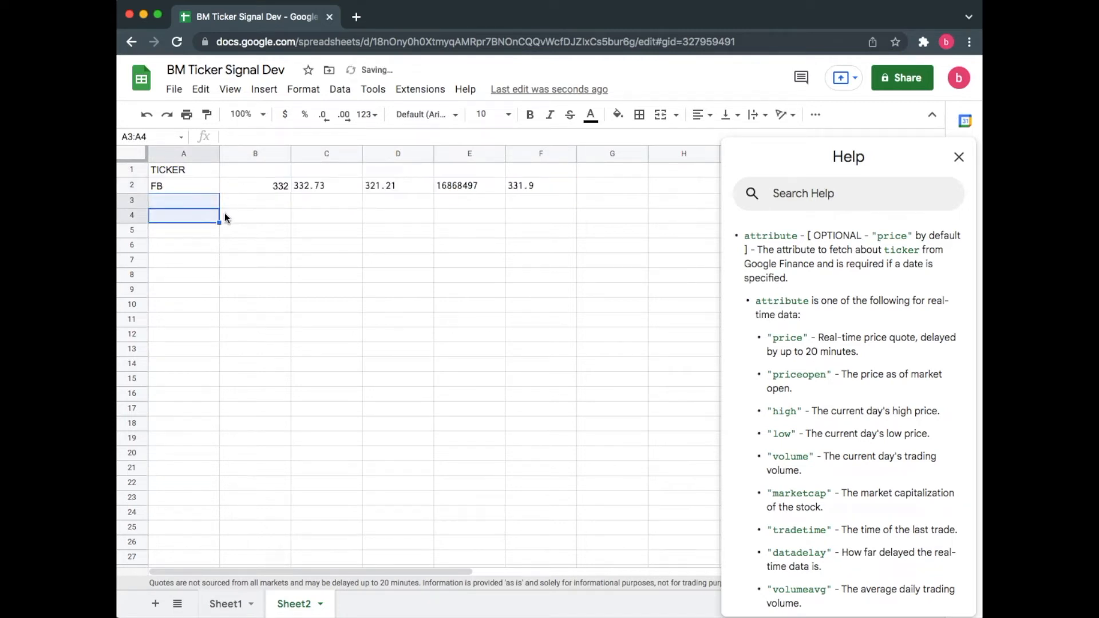
# Step: Clear the GOOGLEFINANCE formulas from cells C2 through F2
pyautogui.click(255, 186)
pyautogui.click(361, 188)
pyautogui.click(375, 185)
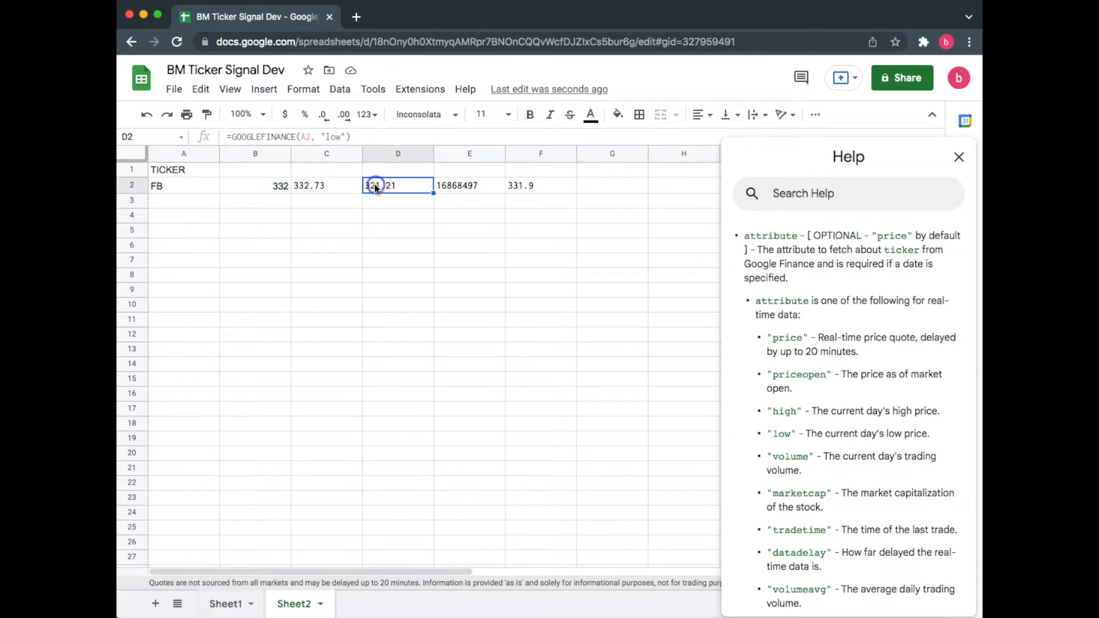
pyautogui.click(438, 186)
pyautogui.click(530, 185)
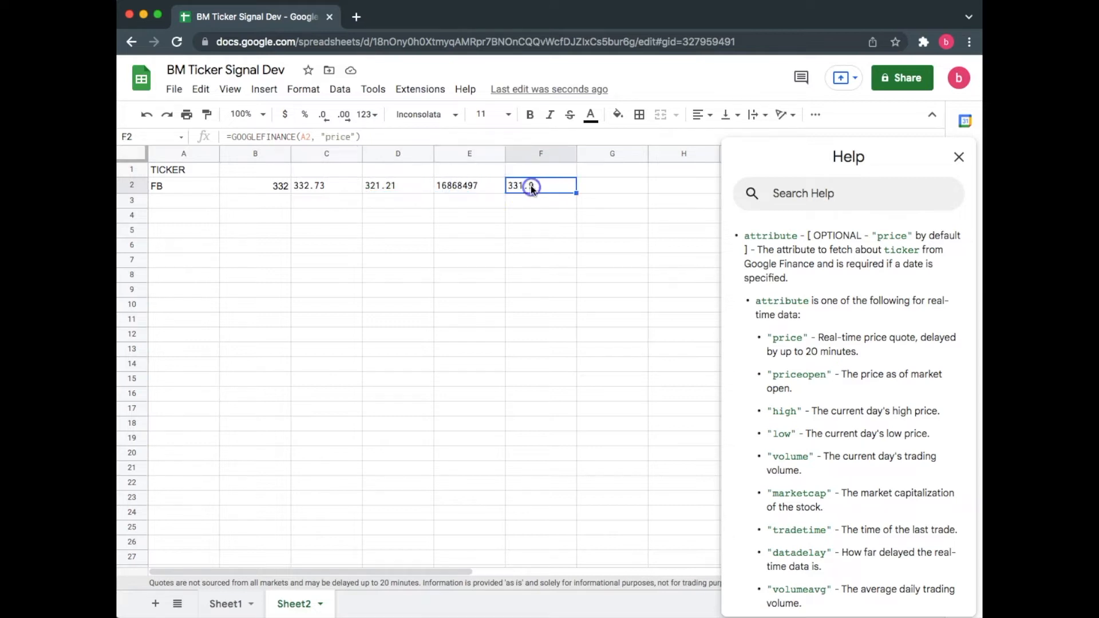
pyautogui.click(541, 214)
pyautogui.click(314, 190)
pyautogui.click(318, 226)
pyautogui.click(306, 189)
pyautogui.click(152, 191)
pyautogui.moveTo(299, 185); pyautogui.dragTo(523, 188)
pyautogui.press('Delete')
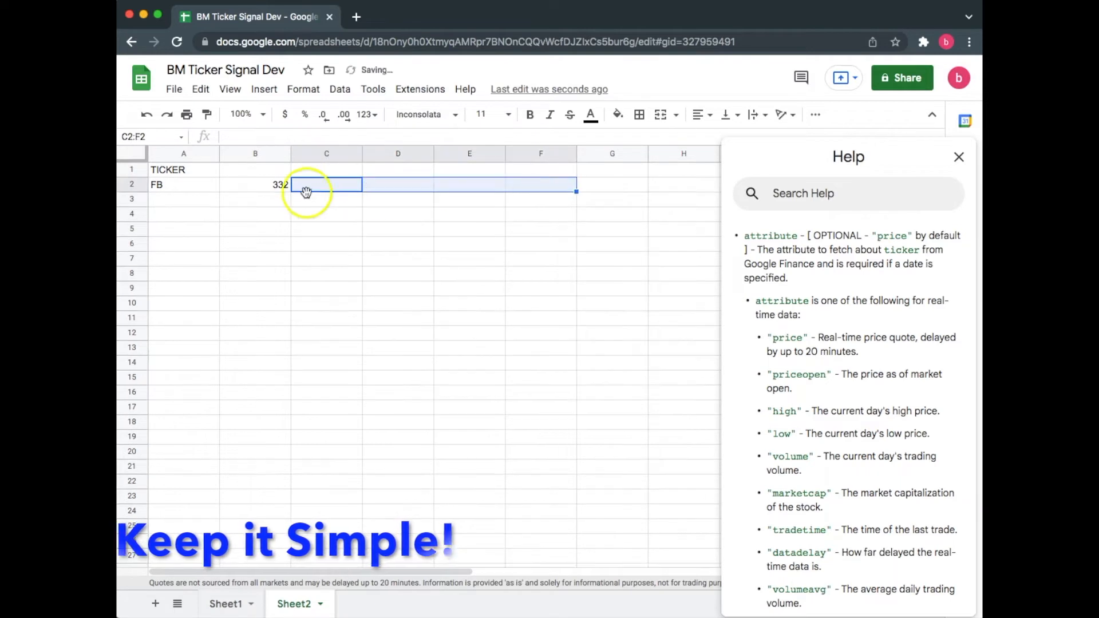
# Step: Change the attribute in B2's formula to "all"
pyautogui.click(284, 189)
pyautogui.doubleClick(330, 137)
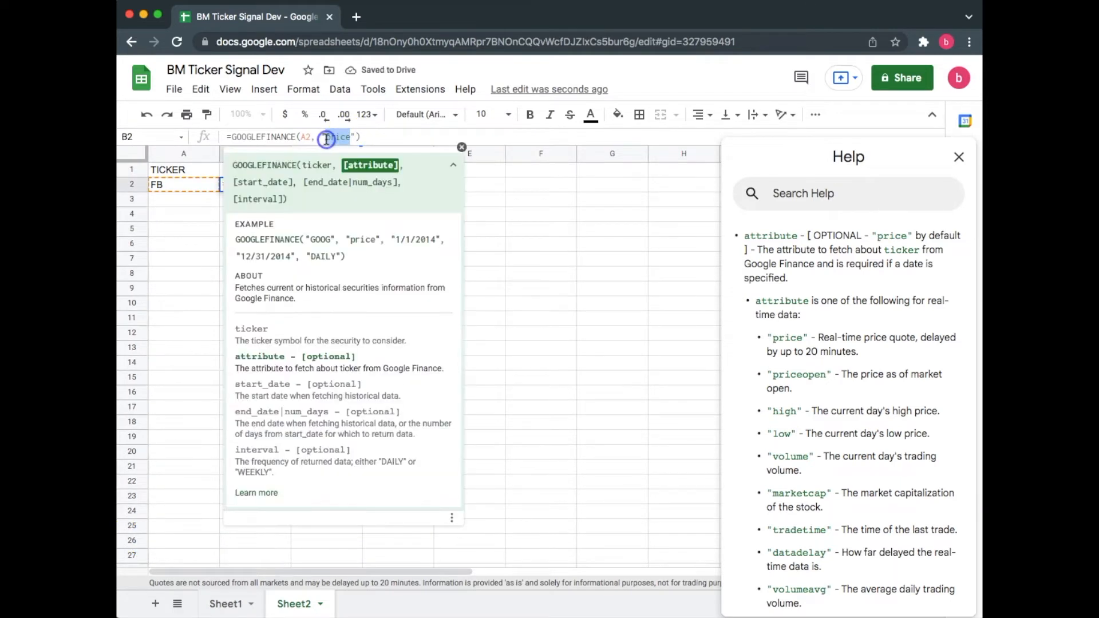
pyautogui.press('Return')
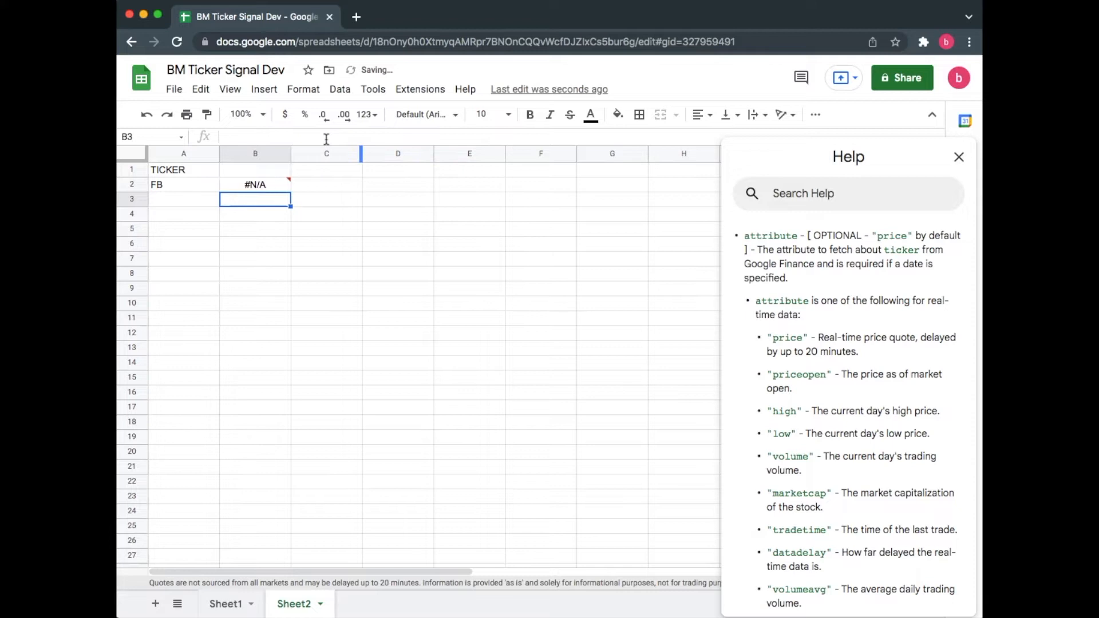
# Step: Extend B2's formula with start date TODAY()-7 and end date Today() to return a week of historical data
pyautogui.click(276, 186)
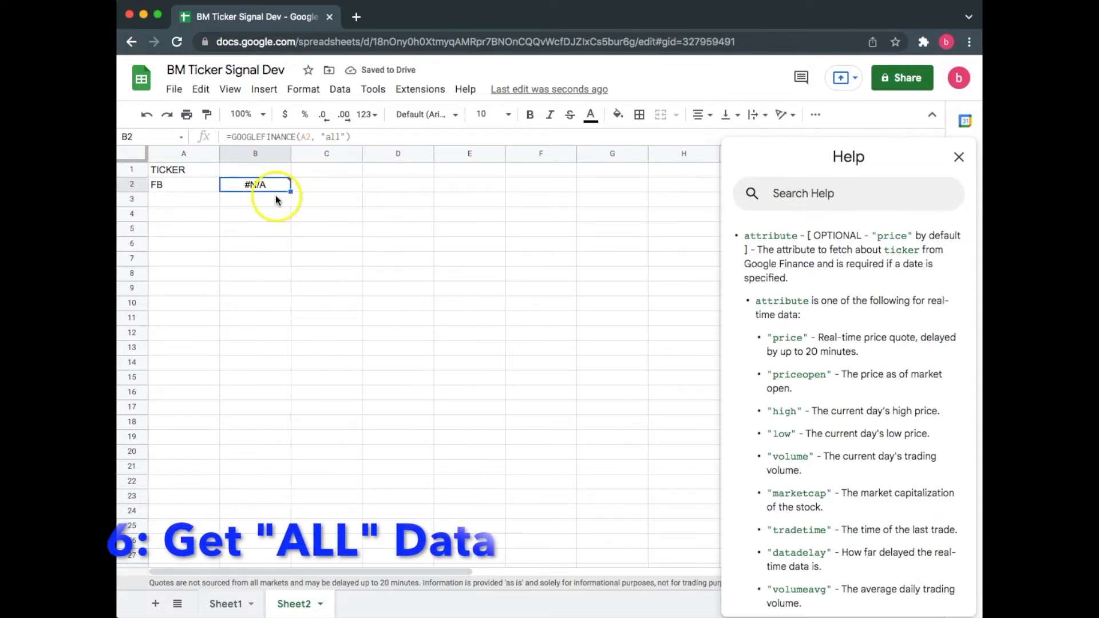
pyautogui.click(345, 137)
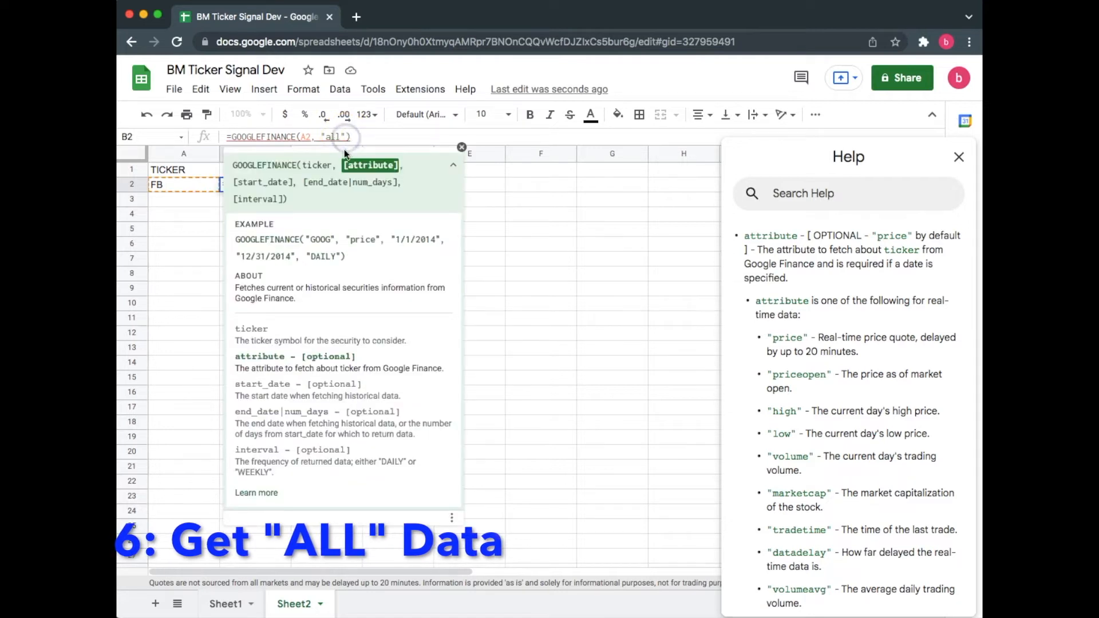
pyautogui.write(', ')
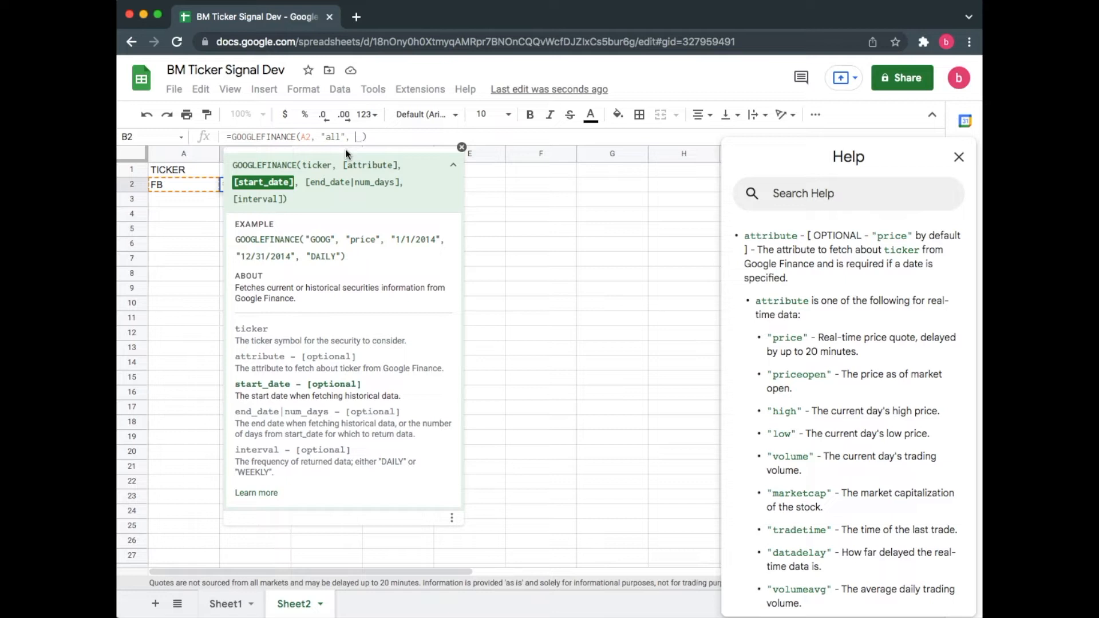
pyautogui.write('TO')
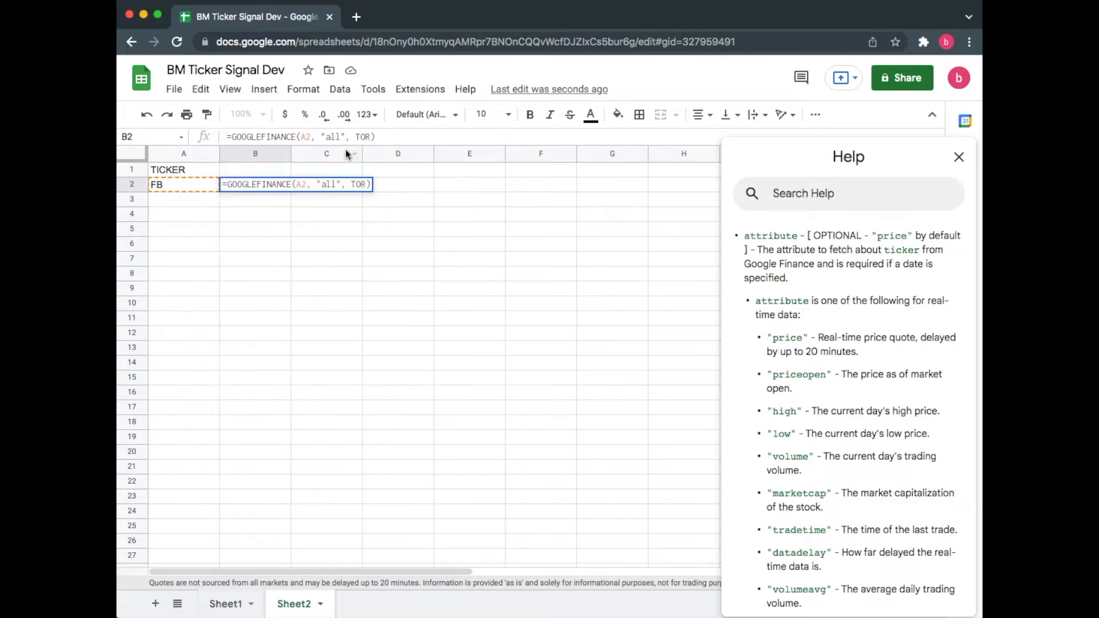
pyautogui.click(339, 173)
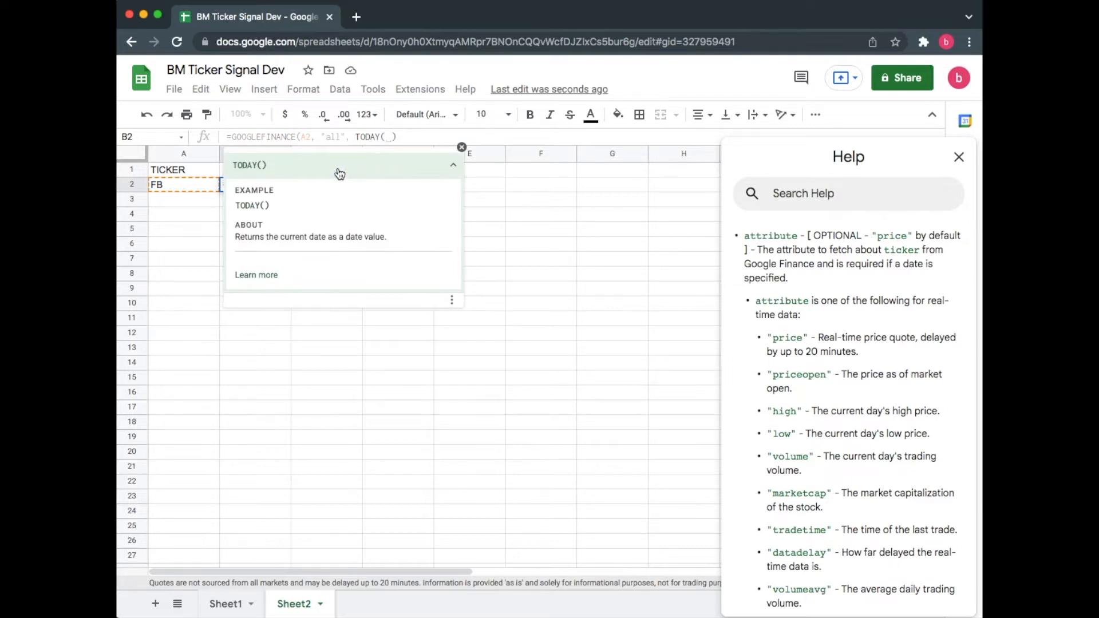
pyautogui.press('Return')
pyautogui.doubleClick(245, 183)
pyautogui.click(395, 137)
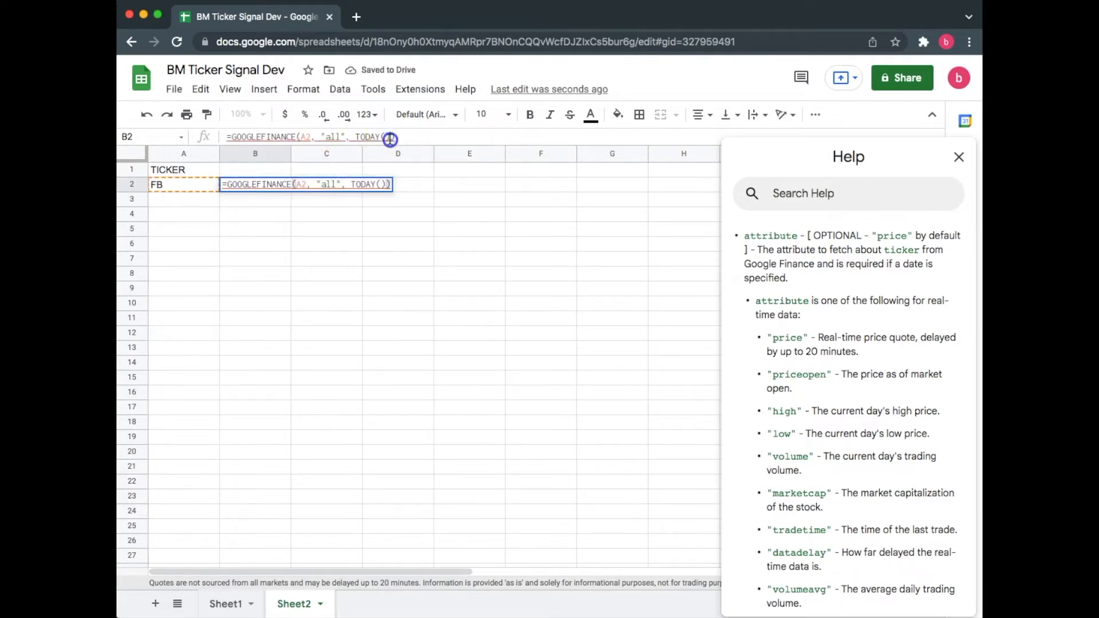
pyautogui.write('-7')
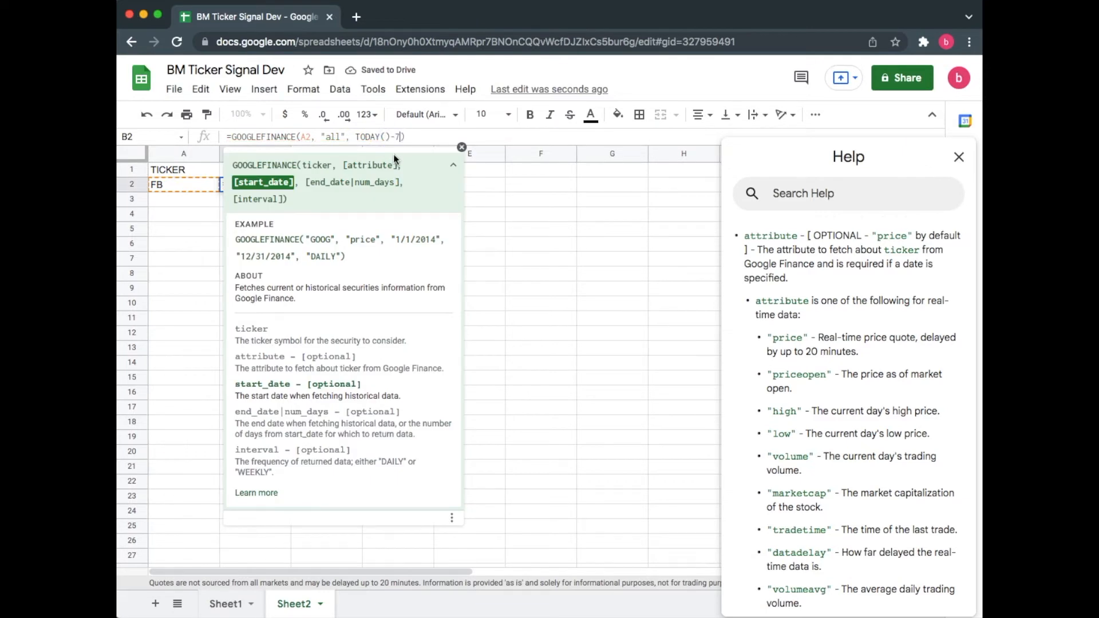
pyautogui.write(')')
pyautogui.write(', ')
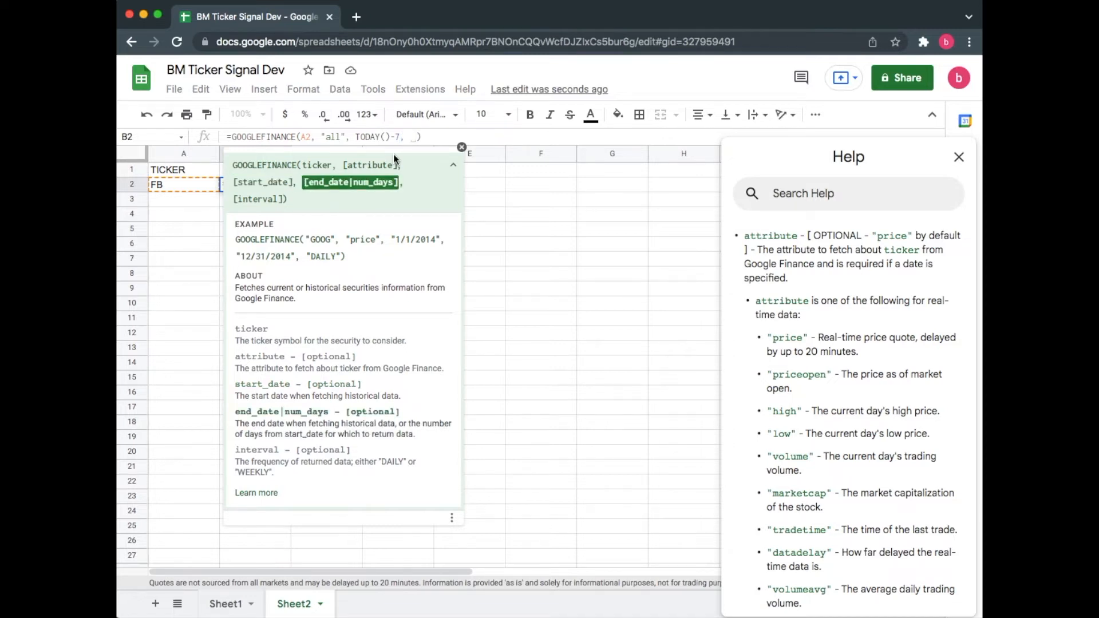
pyautogui.write('Today()')
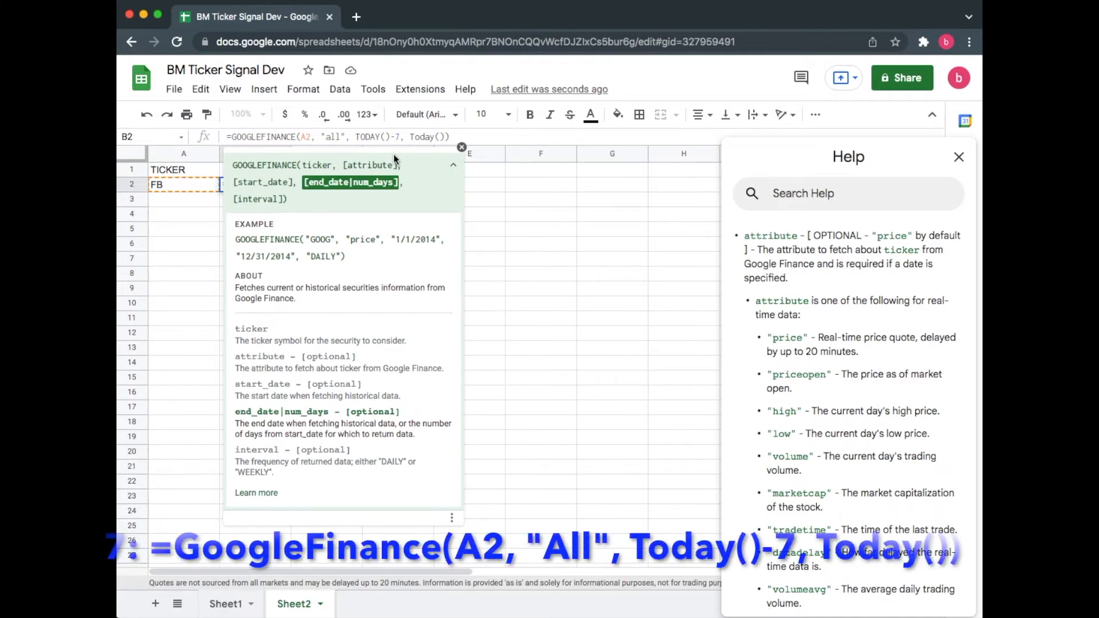
pyautogui.press('Return')
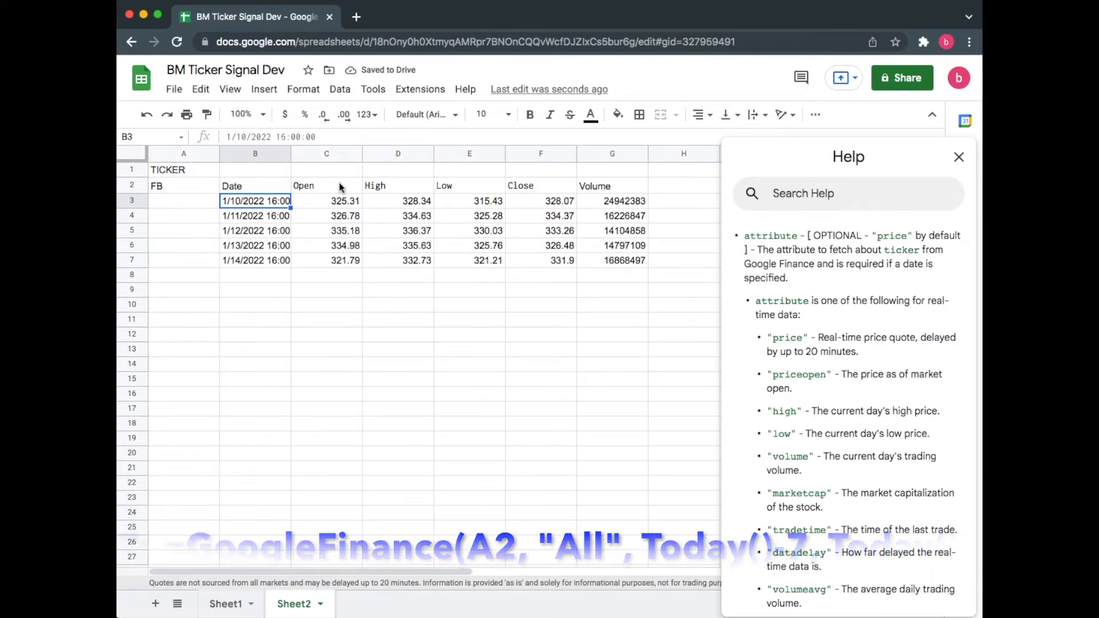
# Step: Change the start date in B2's formula to TODAY()-20
pyautogui.click(168, 184)
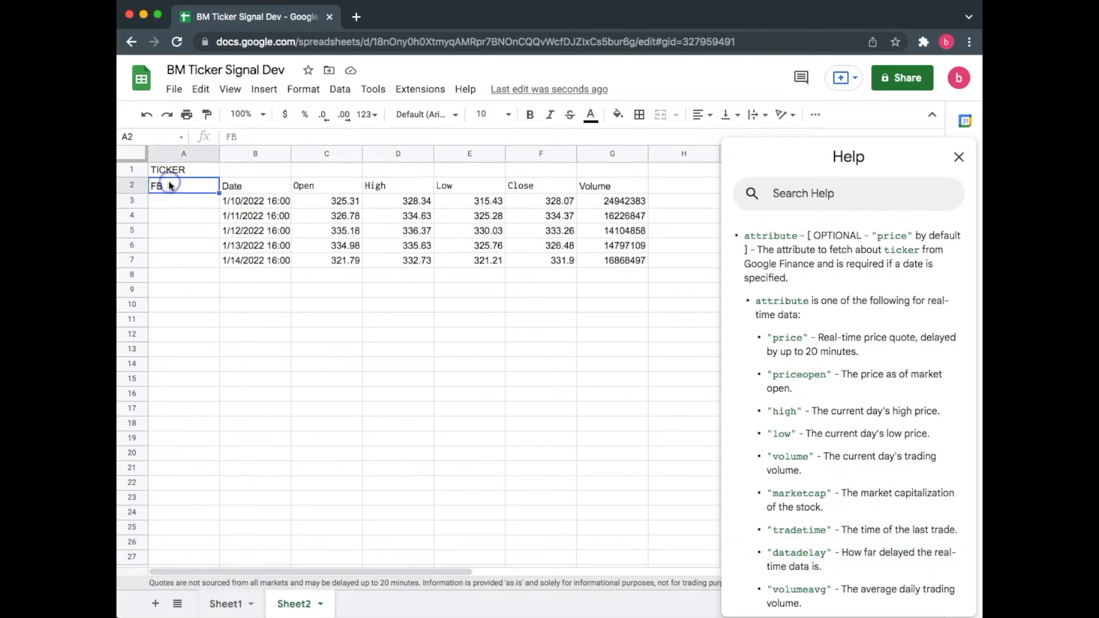
pyautogui.click(275, 201)
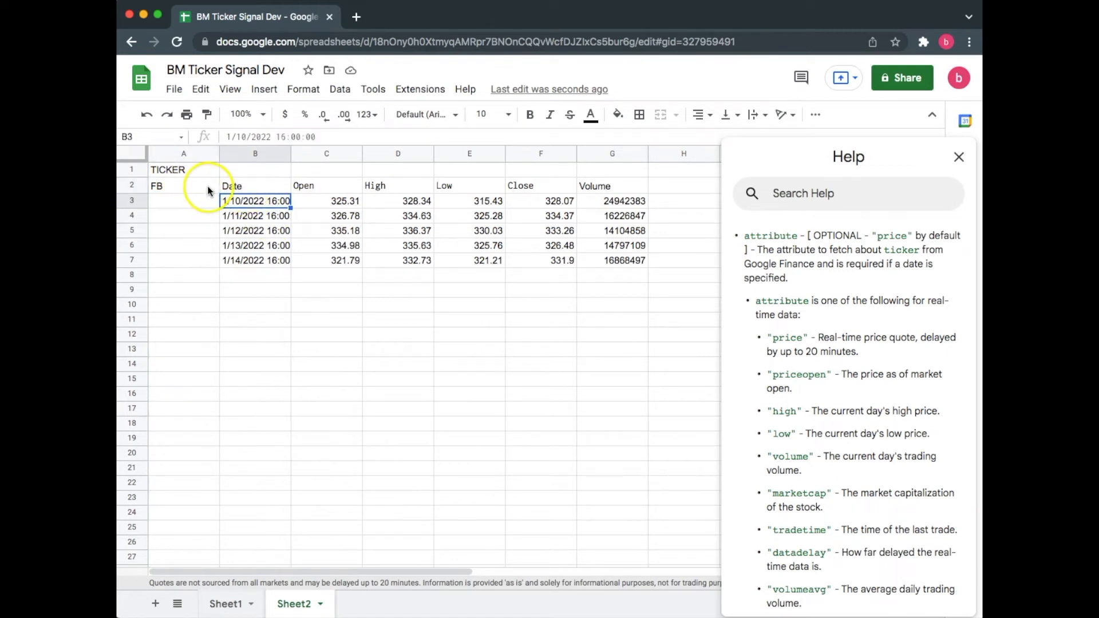
pyautogui.click(255, 185)
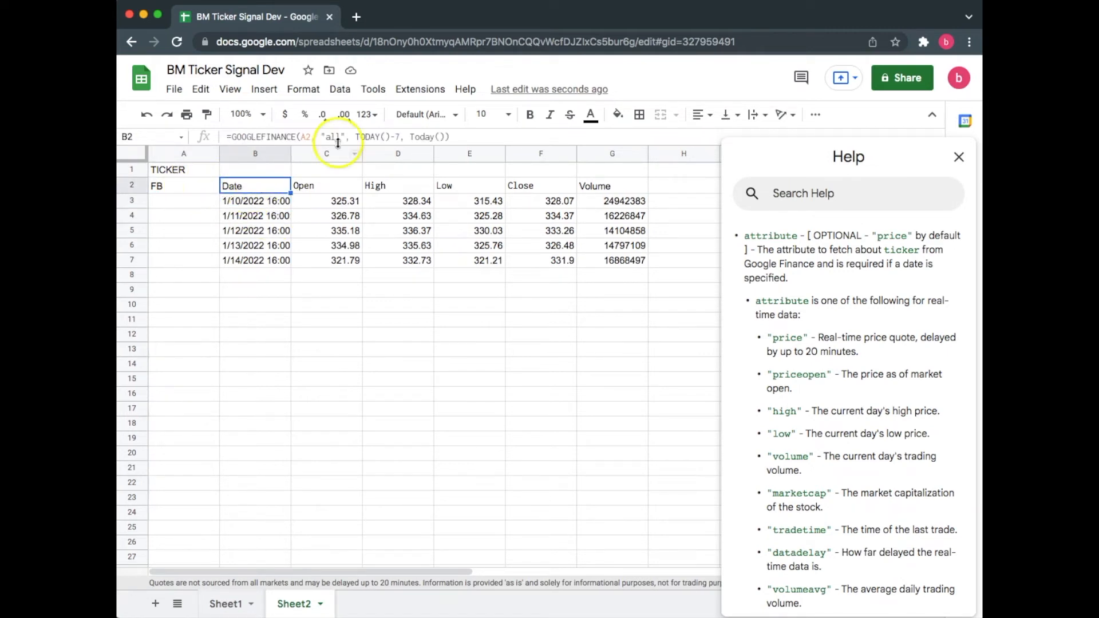
pyautogui.click(395, 138)
pyautogui.doubleClick(395, 138)
pyautogui.write('20')
pyautogui.click(487, 306)
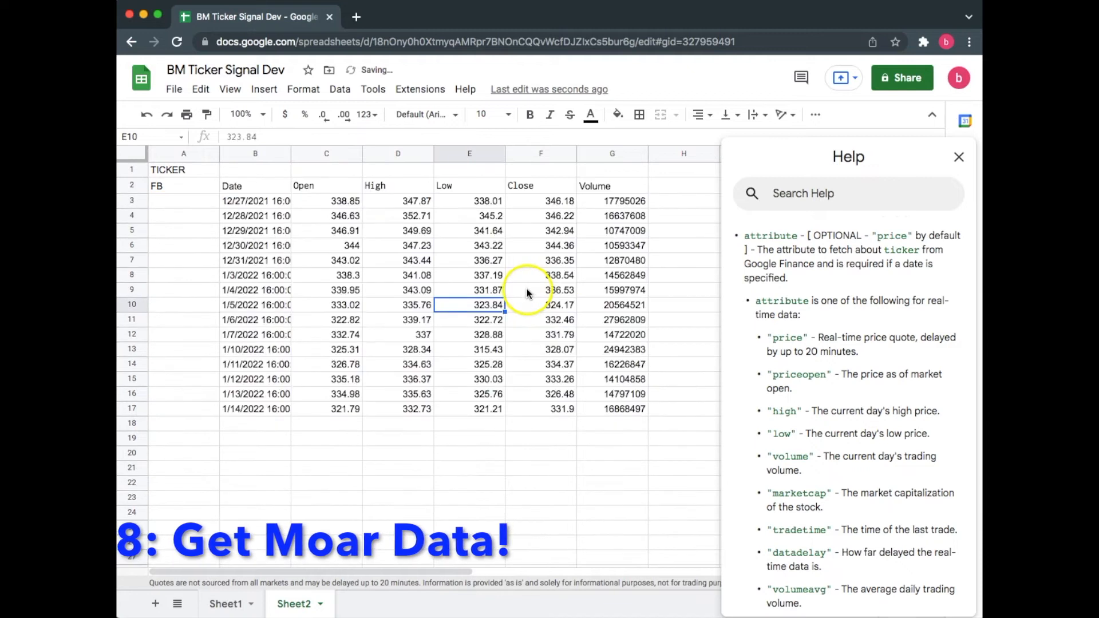
# Step: Replace the ticker in A2 with CRM
pyautogui.click(260, 208)
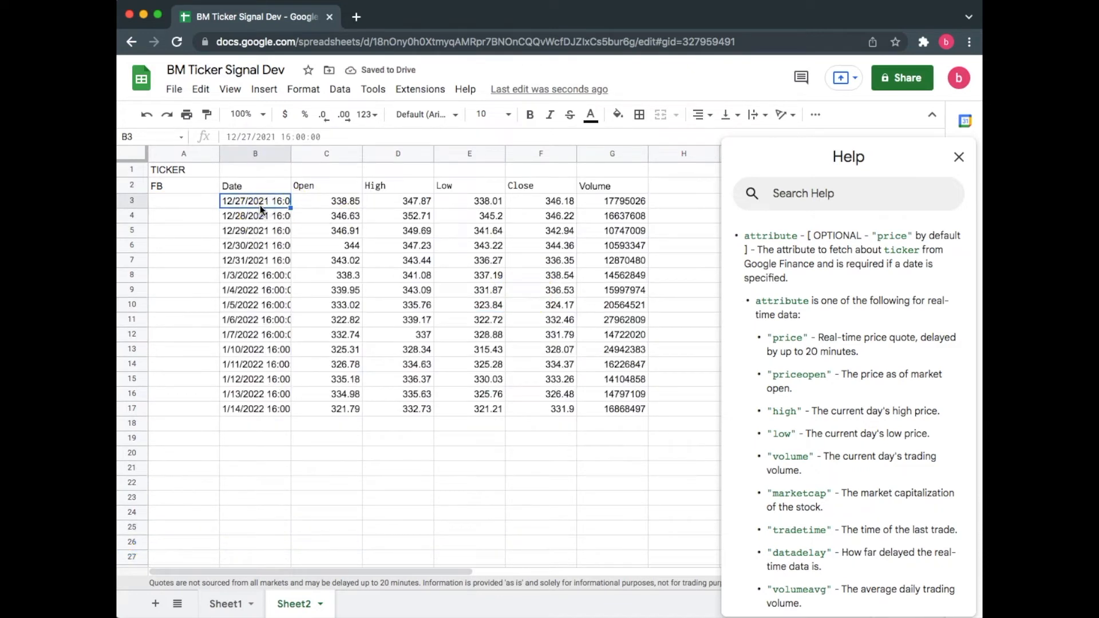
pyautogui.click(182, 185)
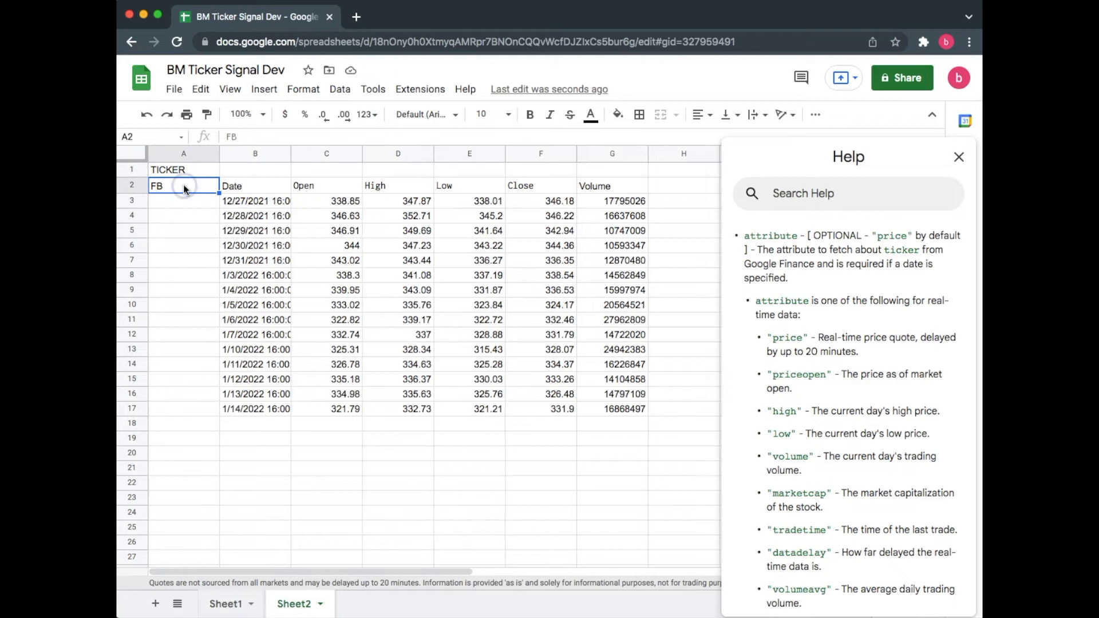
pyautogui.write('CRM')
pyautogui.press('Return')
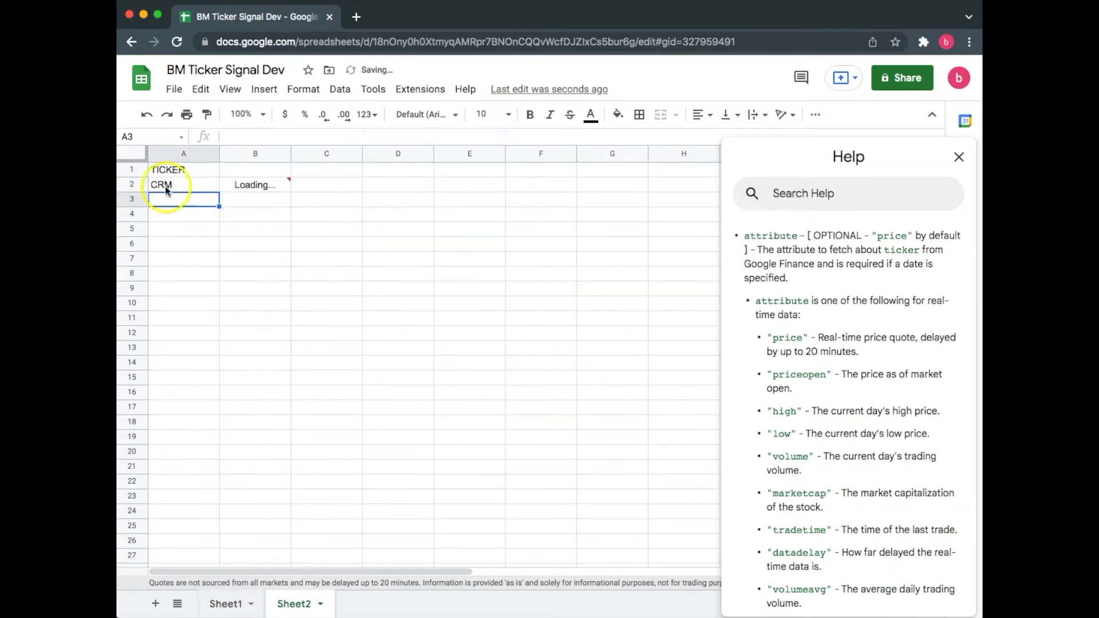
# Step: Replace the ticker in A2 with GOOG
pyautogui.click(201, 185)
pyautogui.write('GOOG')
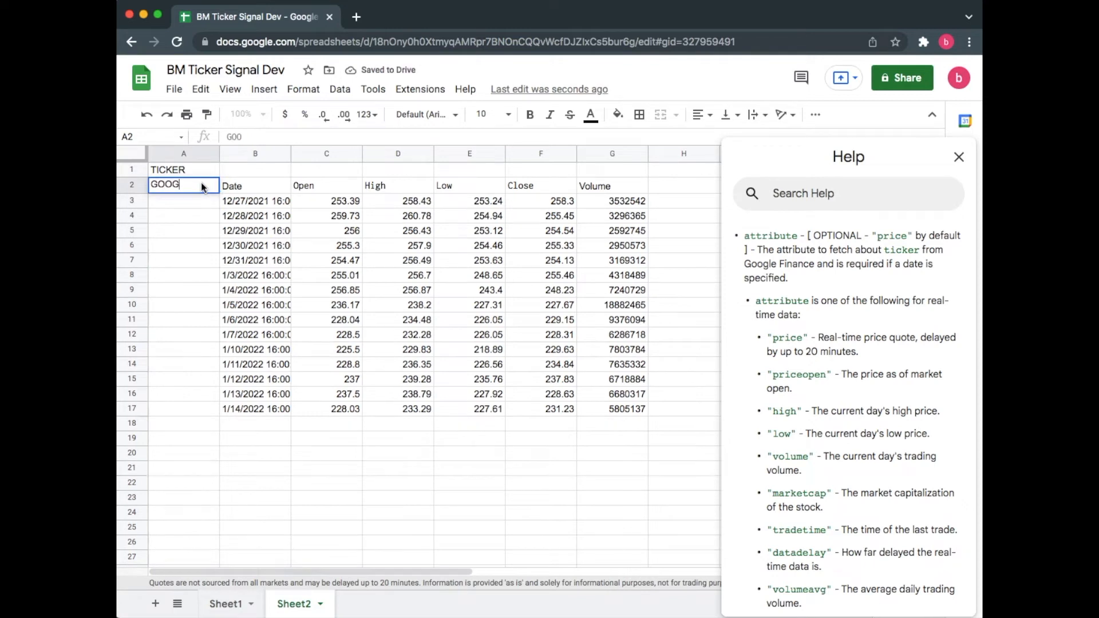
pyautogui.press('Return')
# Step: Replace the ticker in A2 with TLSA
pyautogui.click(194, 185)
pyautogui.write('TLSA')
pyautogui.press('Return')
pyautogui.click(193, 194)
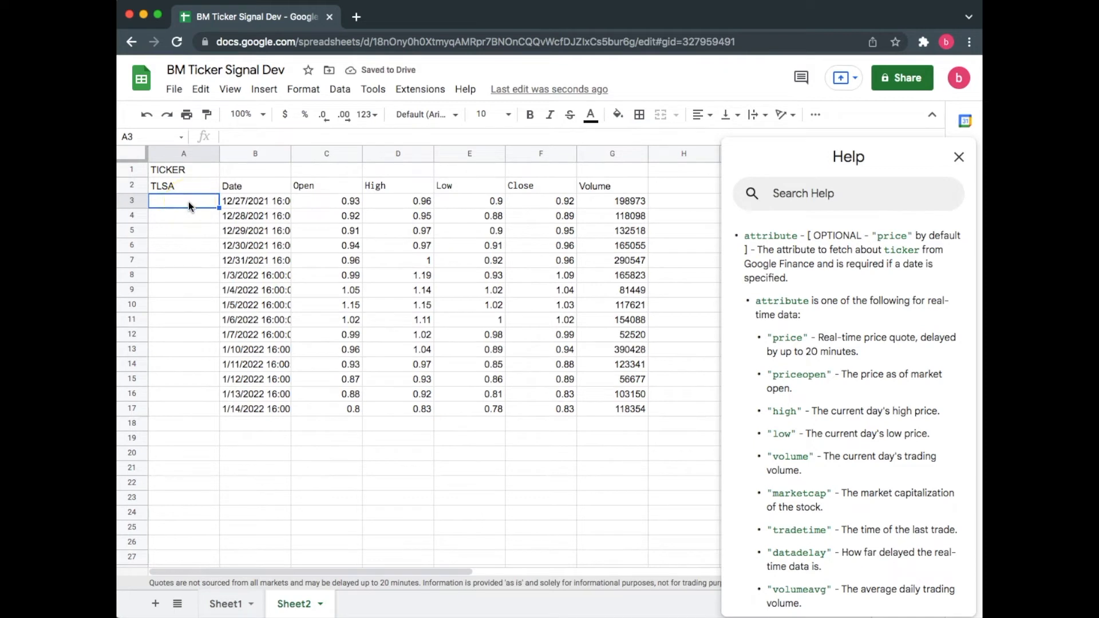
# Step: Review the GOOGLEFINANCE attribute descriptions for real-time, historical and mutual fund data in the help
pyautogui.click(859, 289)
pyautogui.scroll(-3, 862, 287)
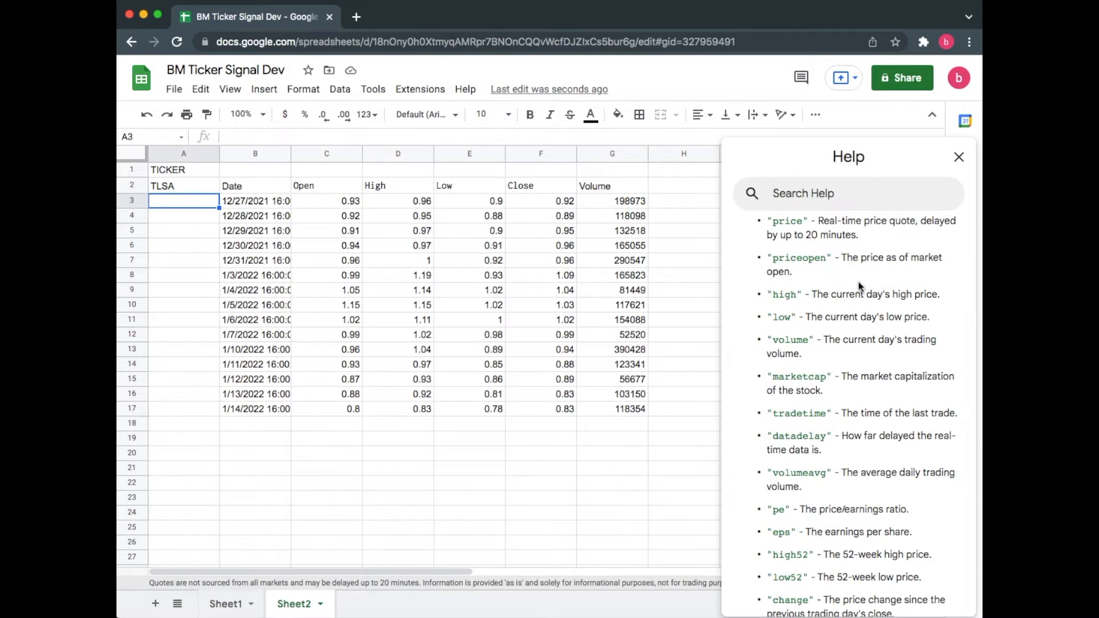
pyautogui.doubleClick(784, 294)
pyautogui.scroll(-2, 794, 292)
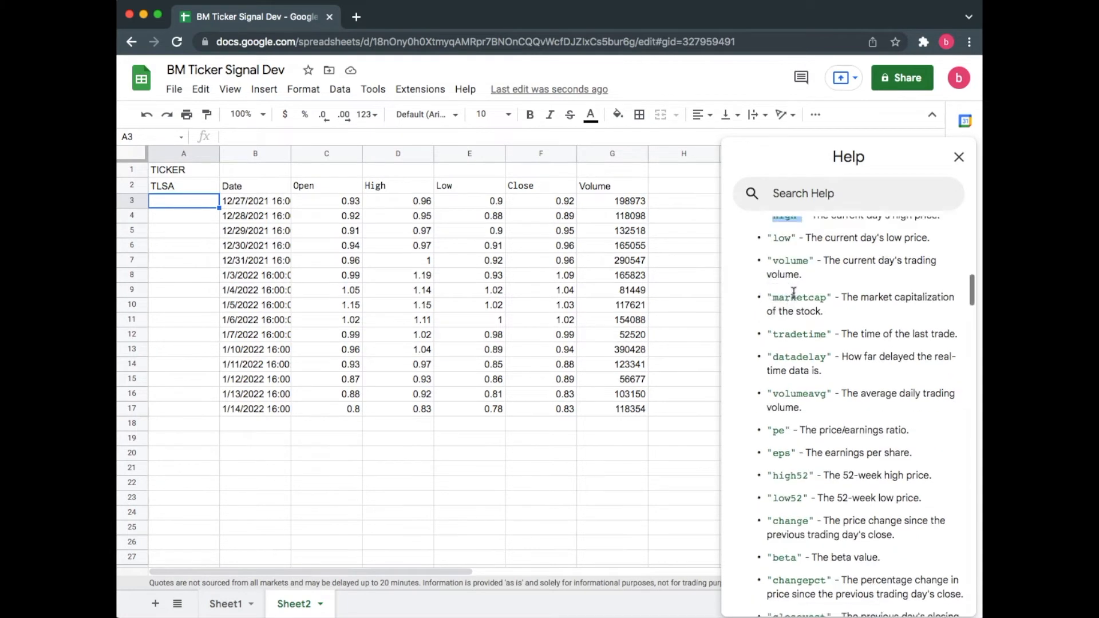
pyautogui.scroll(-1, 795, 292)
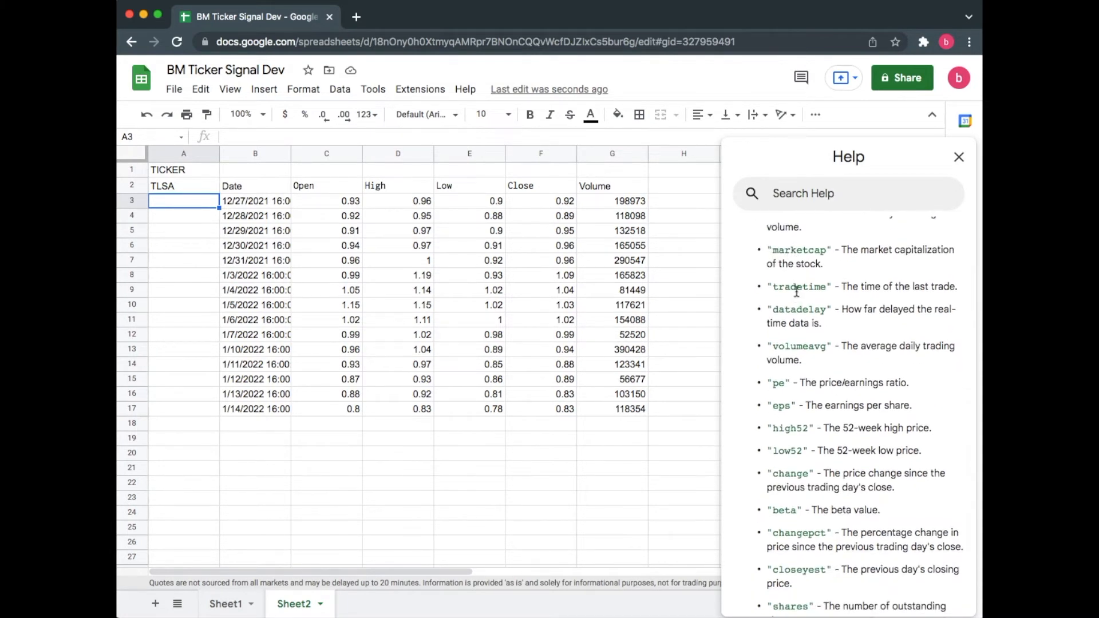
pyautogui.moveTo(833, 310); pyautogui.dragTo(780, 310)
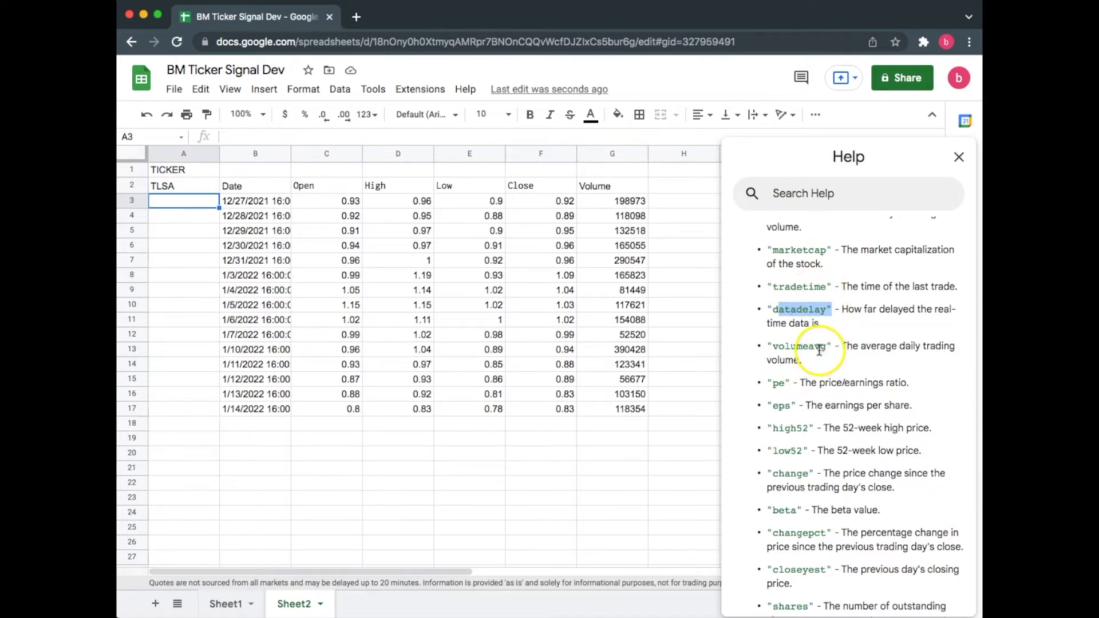
pyautogui.scroll(-5, 820, 351)
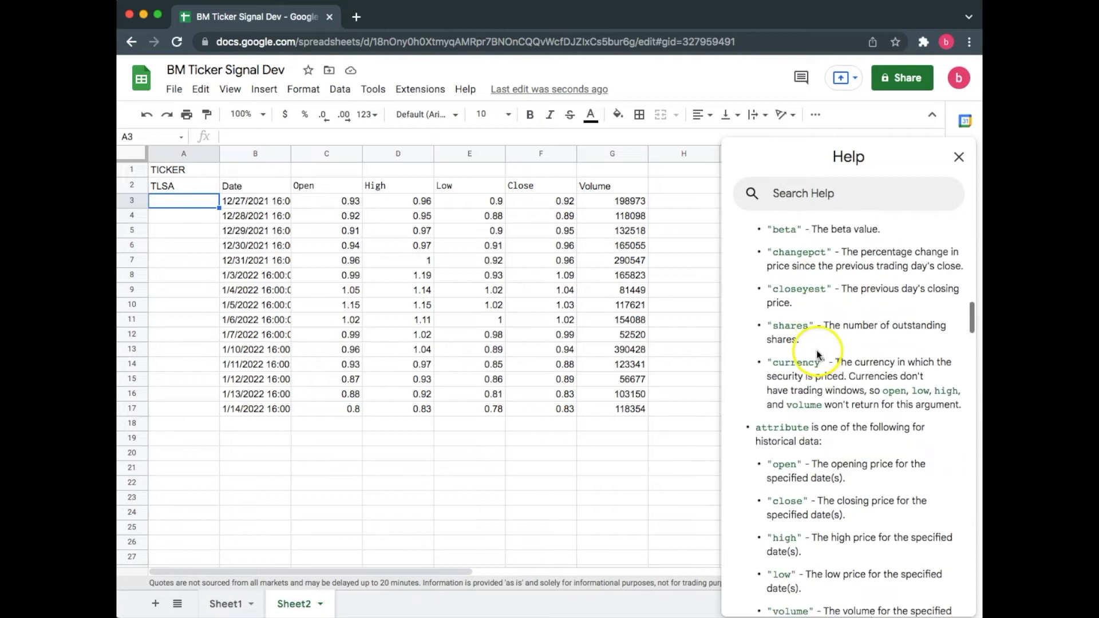
pyautogui.scroll(-1, 819, 354)
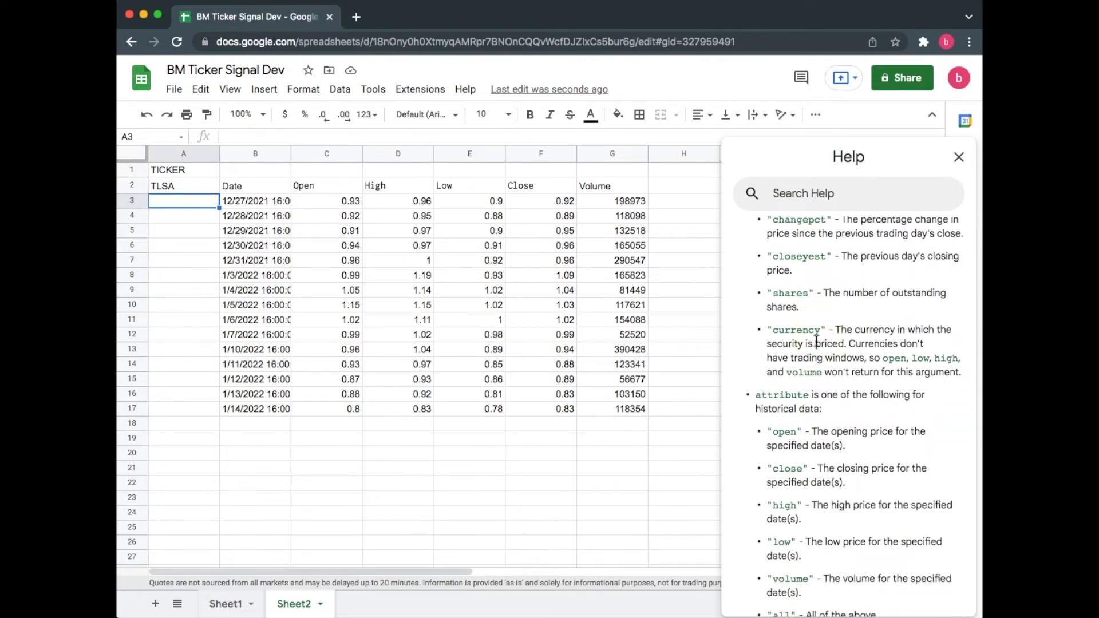
pyautogui.scroll(-2, 816, 344)
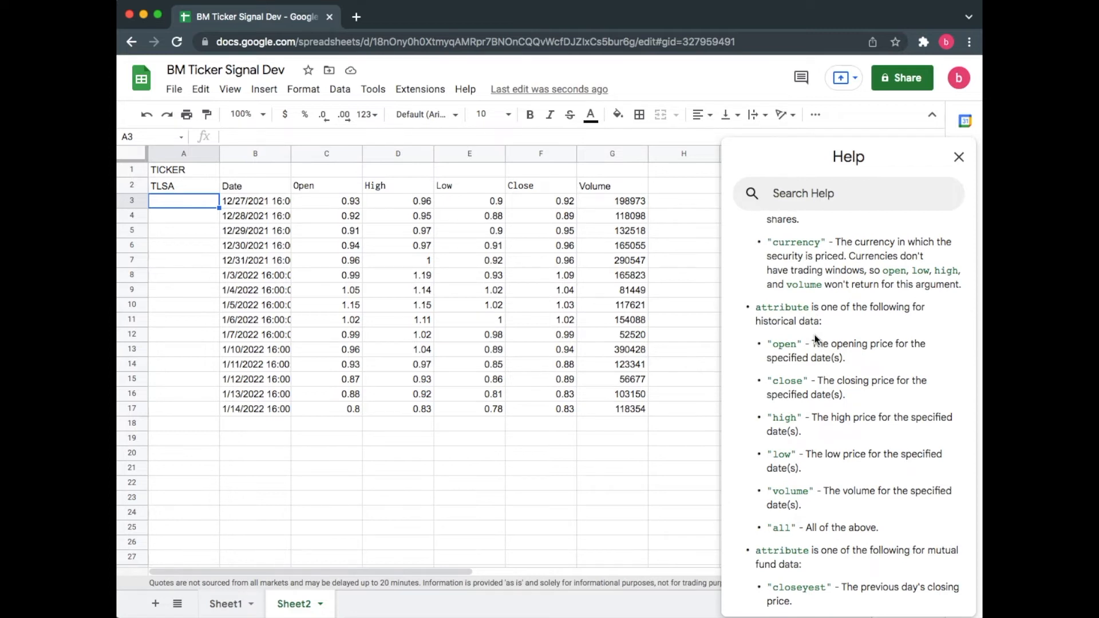
pyautogui.scroll(-2, 818, 342)
pyautogui.moveTo(878, 464); pyautogui.dragTo(767, 467)
pyautogui.scroll(-4, 810, 452)
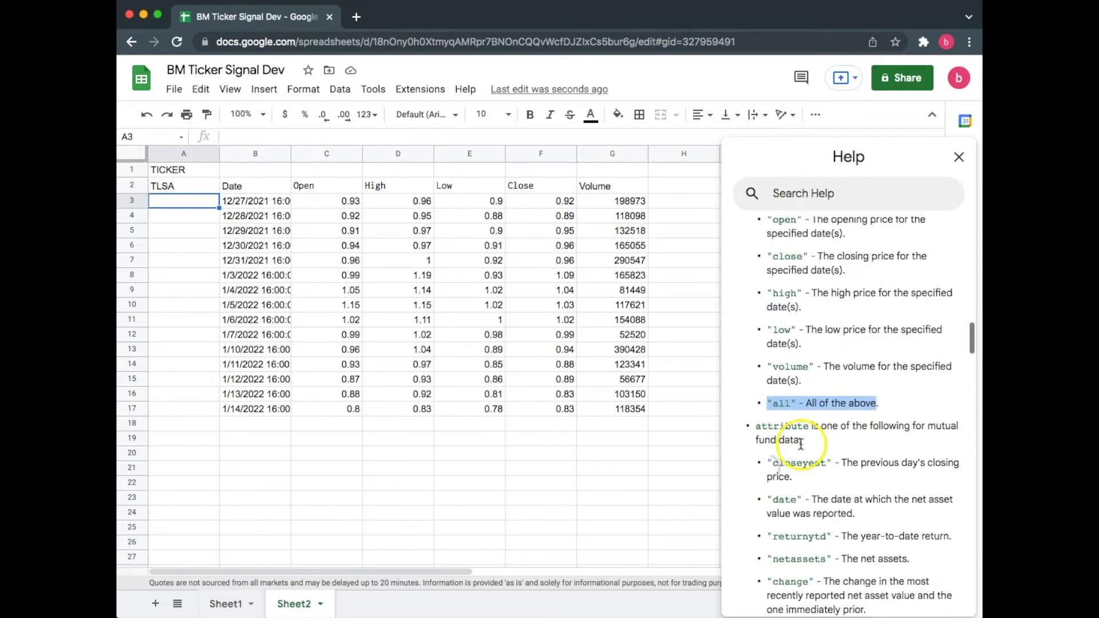
pyautogui.moveTo(945, 309); pyautogui.dragTo(929, 337)
pyautogui.click(928, 337)
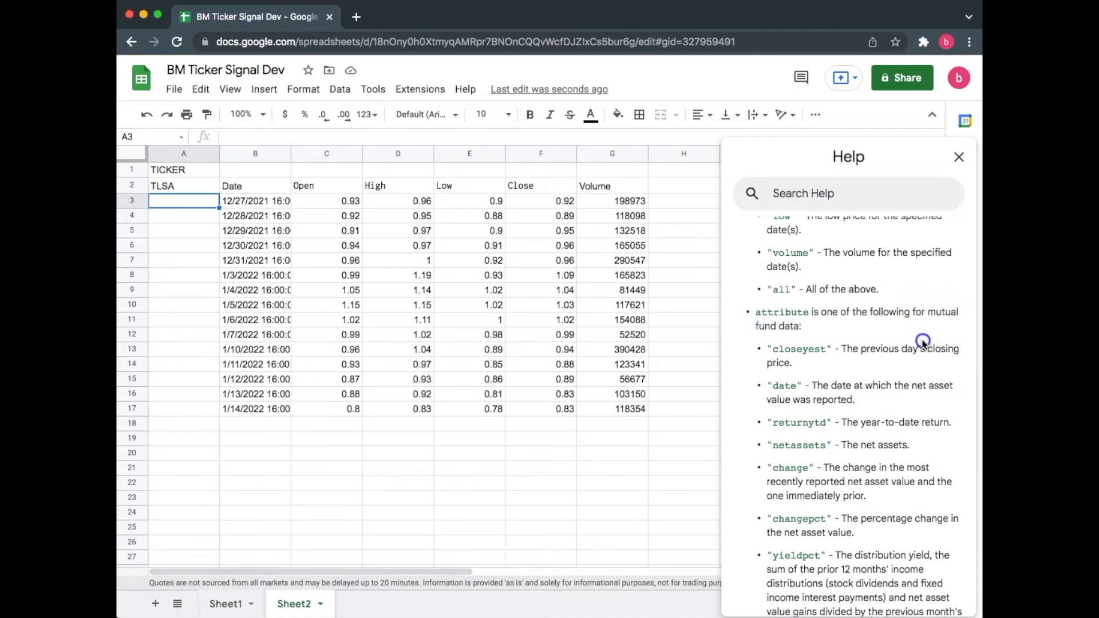
pyautogui.scroll(-1, 924, 341)
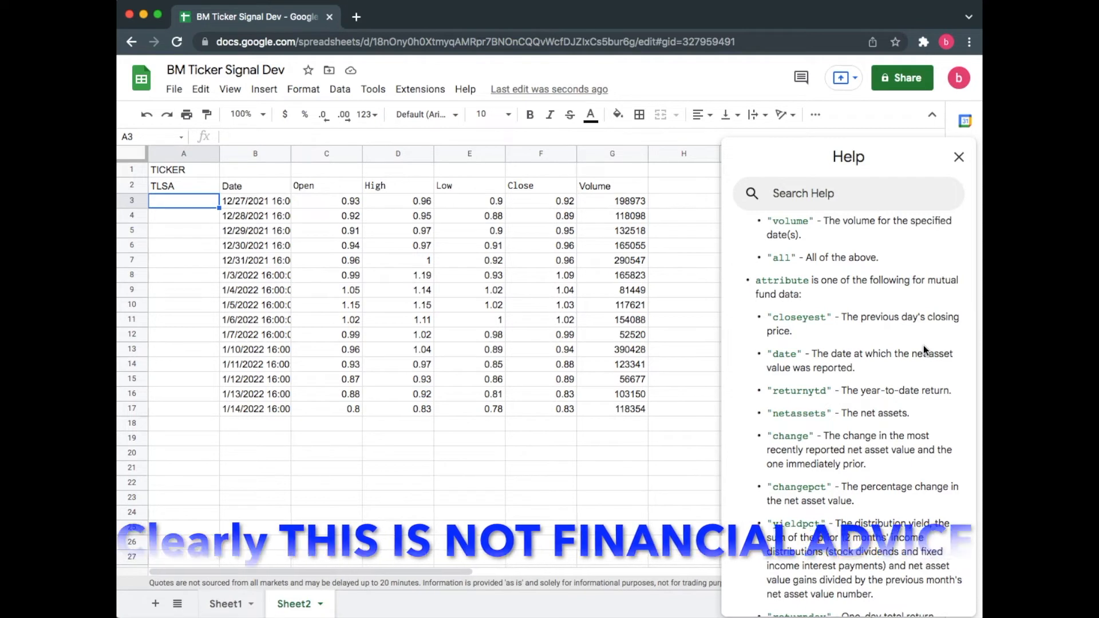
pyautogui.click(917, 346)
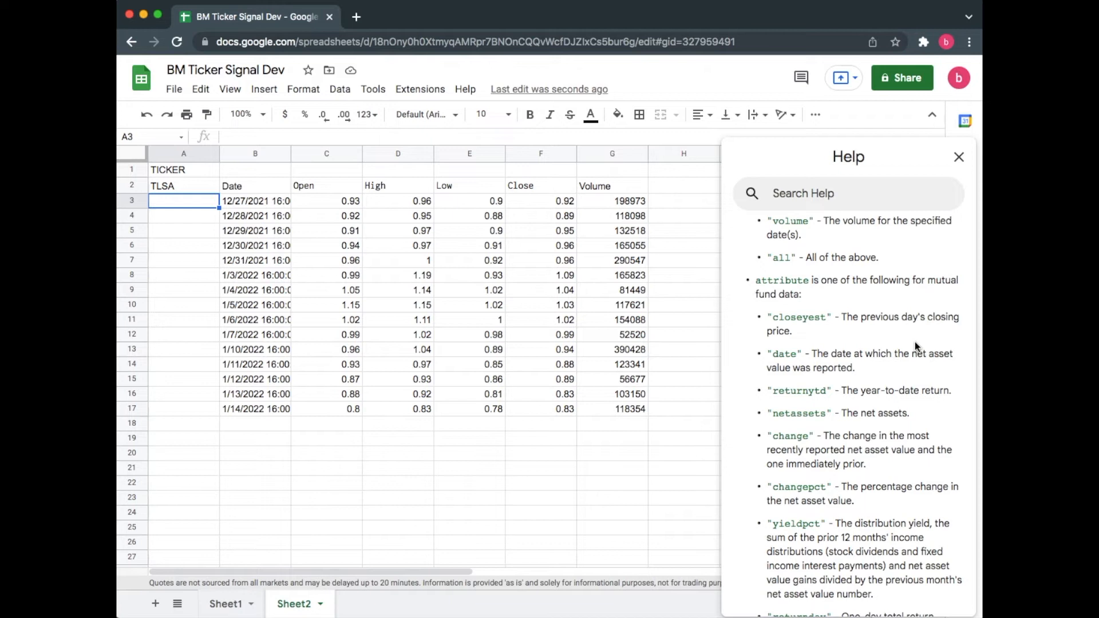
# Step: Scroll through the remaining mutual fund return attribute descriptions in the help panel
pyautogui.scroll(-4, 833, 331)
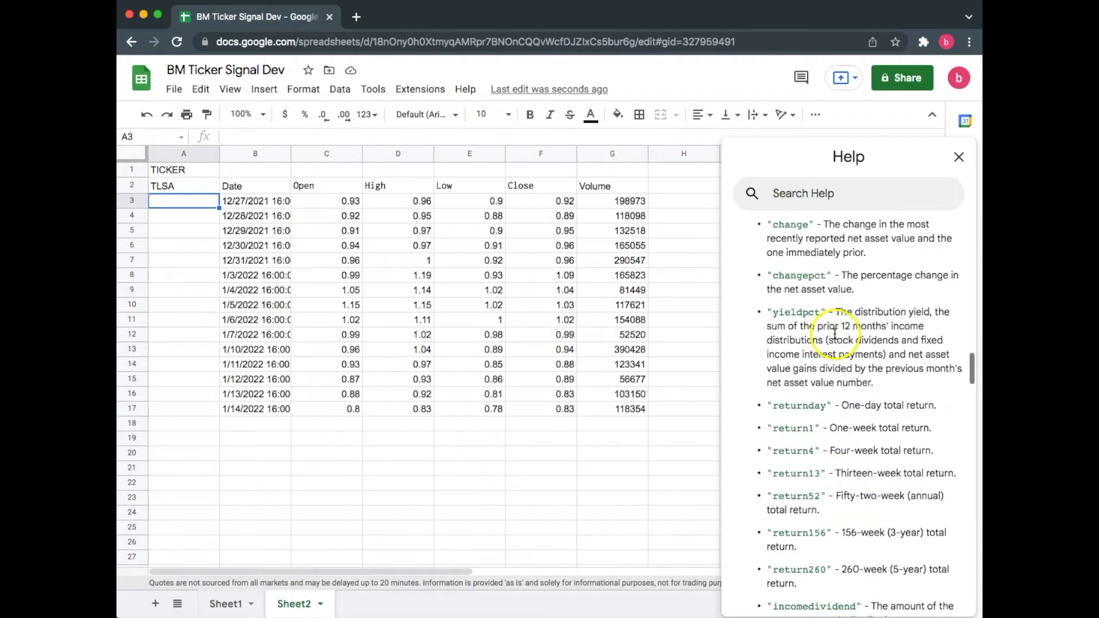
pyautogui.scroll(-1, 834, 335)
pyautogui.scroll(-1, 834, 337)
pyautogui.click(835, 337)
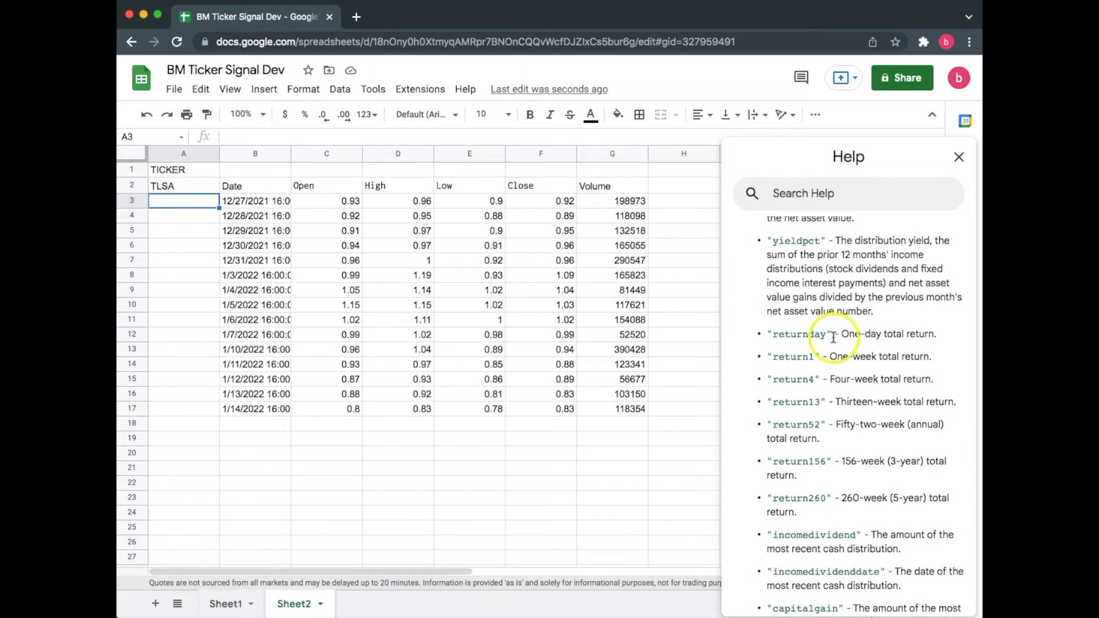
pyautogui.scroll(-3, 833, 339)
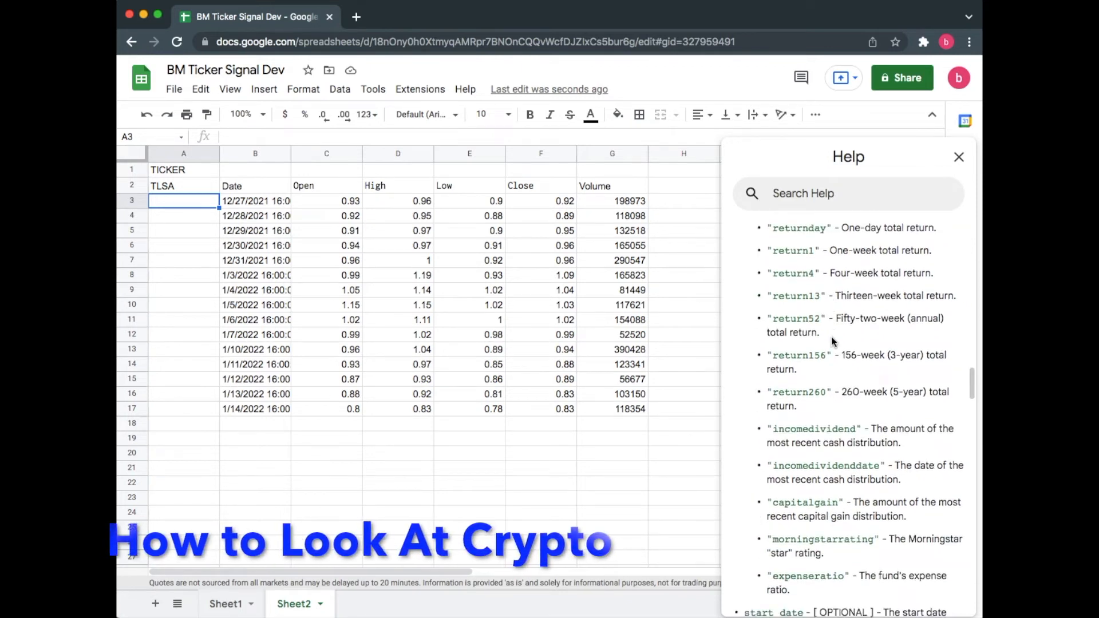
pyautogui.scroll(-2, 832, 338)
pyautogui.scroll(-1, 830, 340)
pyautogui.scroll(6, 829, 342)
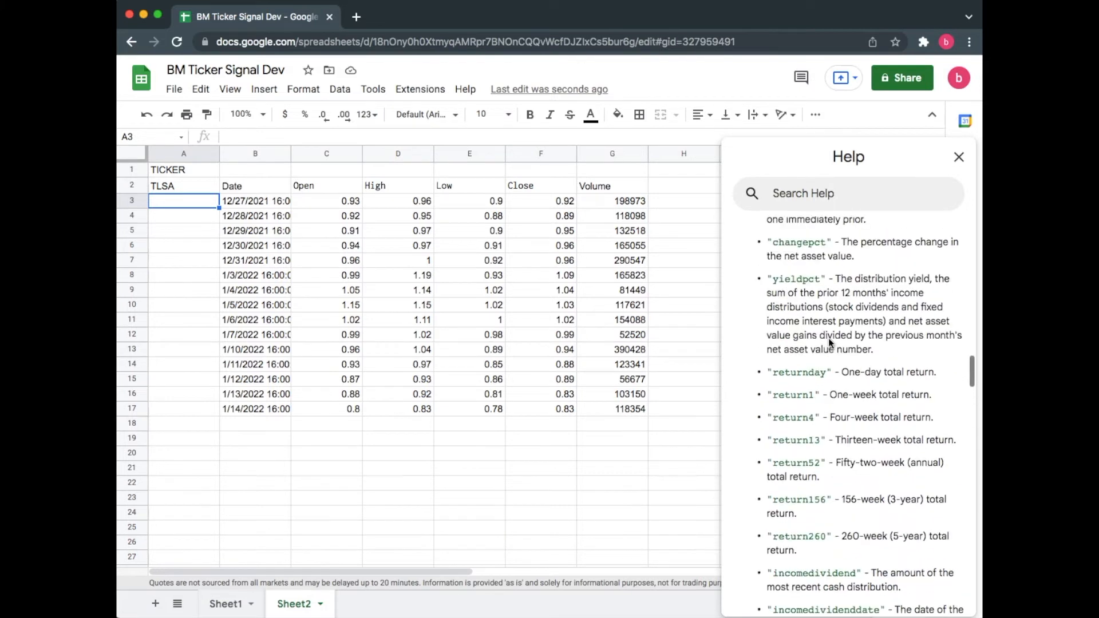
# Step: Replace the ticker in A2 with BTCUSD
pyautogui.click(184, 188)
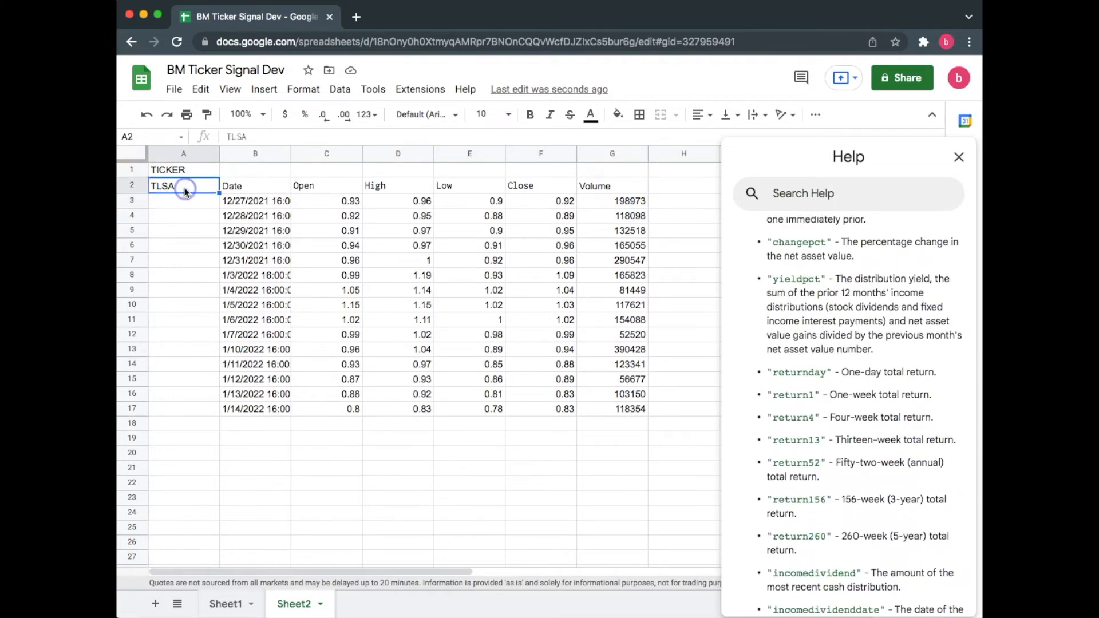
pyautogui.write('BTCUSD')
pyautogui.click(185, 201)
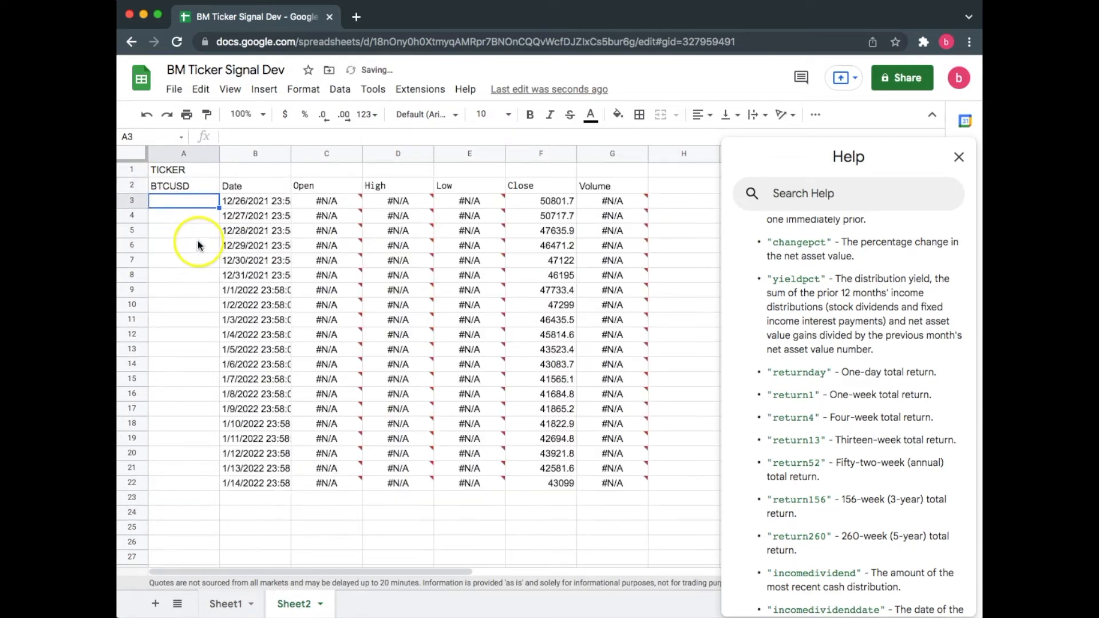
# Step: Inspect the #N/A cells in the Open, High and Volume columns and the Close values for BTCUSD
pyautogui.click(184, 192)
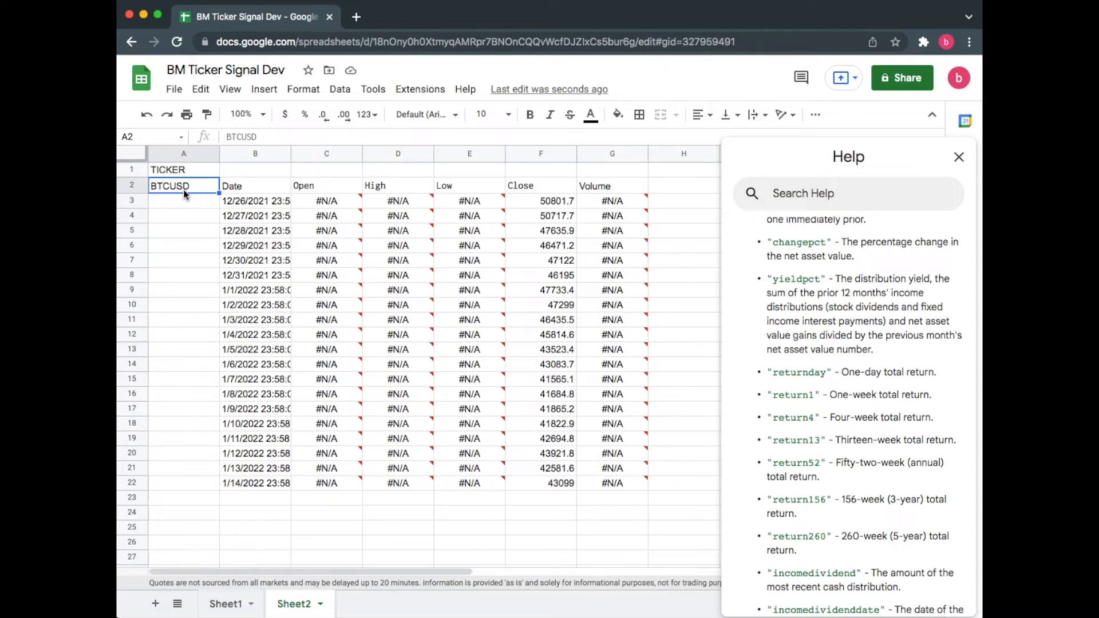
pyautogui.click(339, 203)
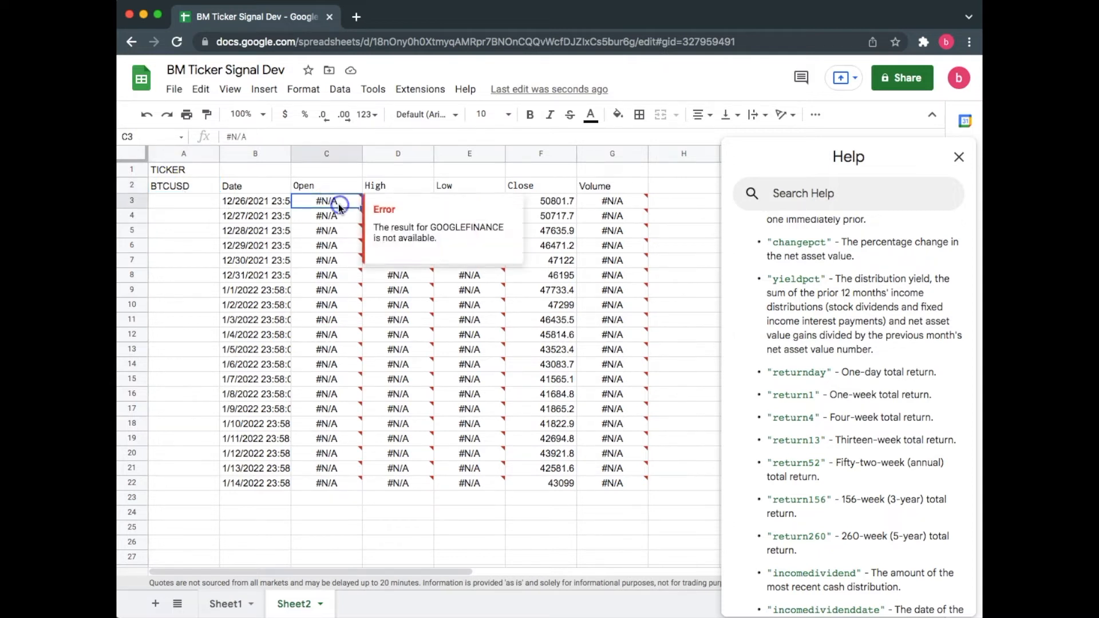
pyautogui.click(342, 260)
pyautogui.click(401, 202)
pyautogui.click(554, 292)
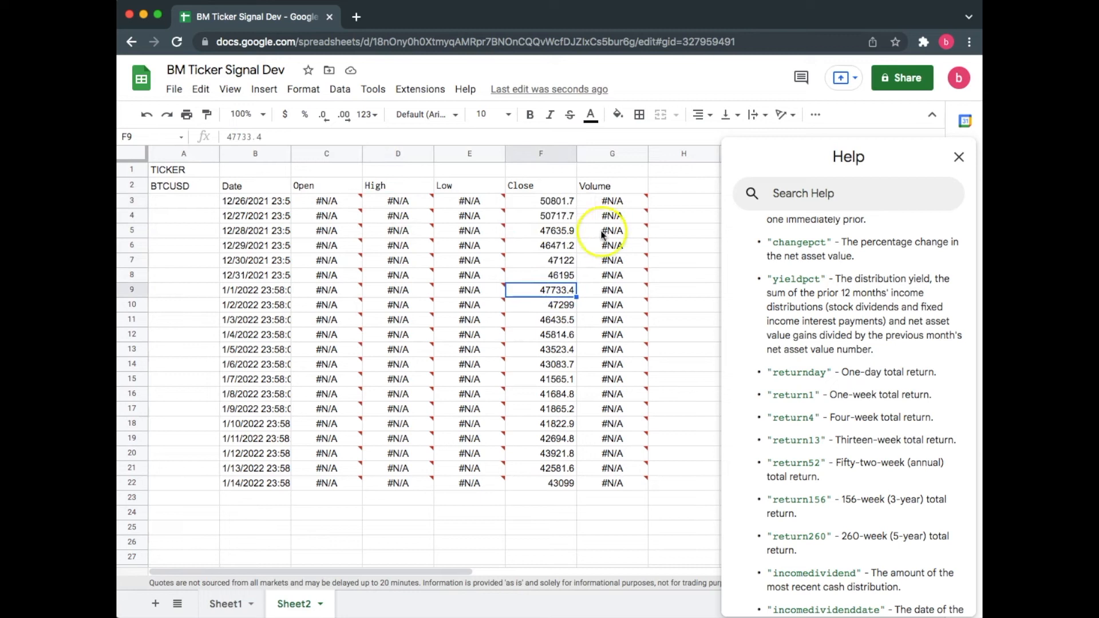
pyautogui.click(593, 202)
# Step: Replace the ticker in A2 with ETHUSD
pyautogui.click(192, 190)
pyautogui.write('ETHUSD')
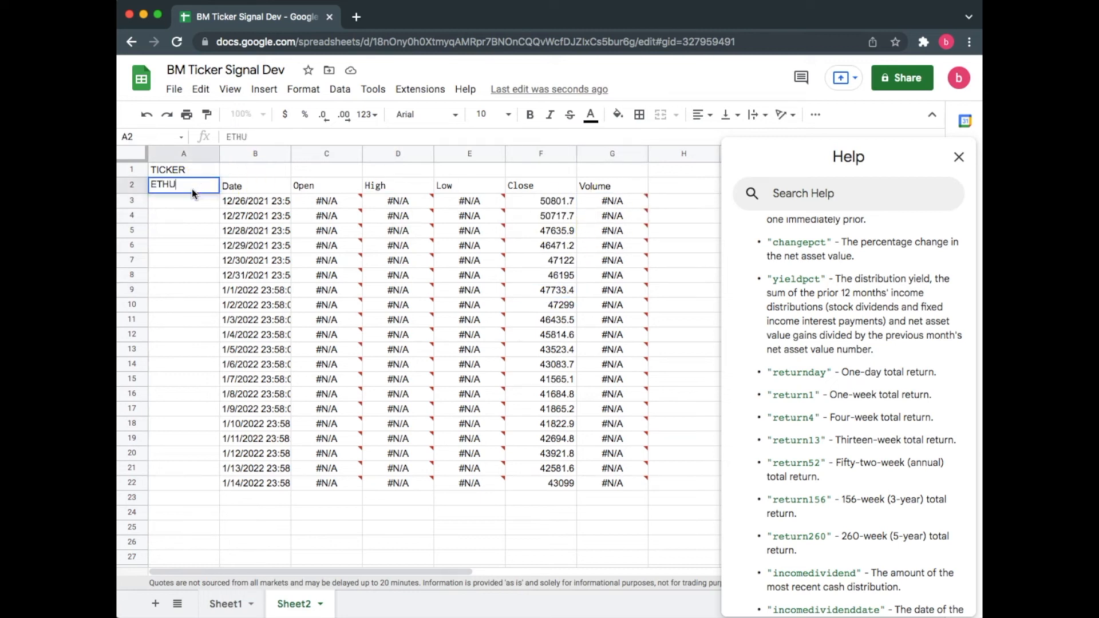
pyautogui.click(199, 209)
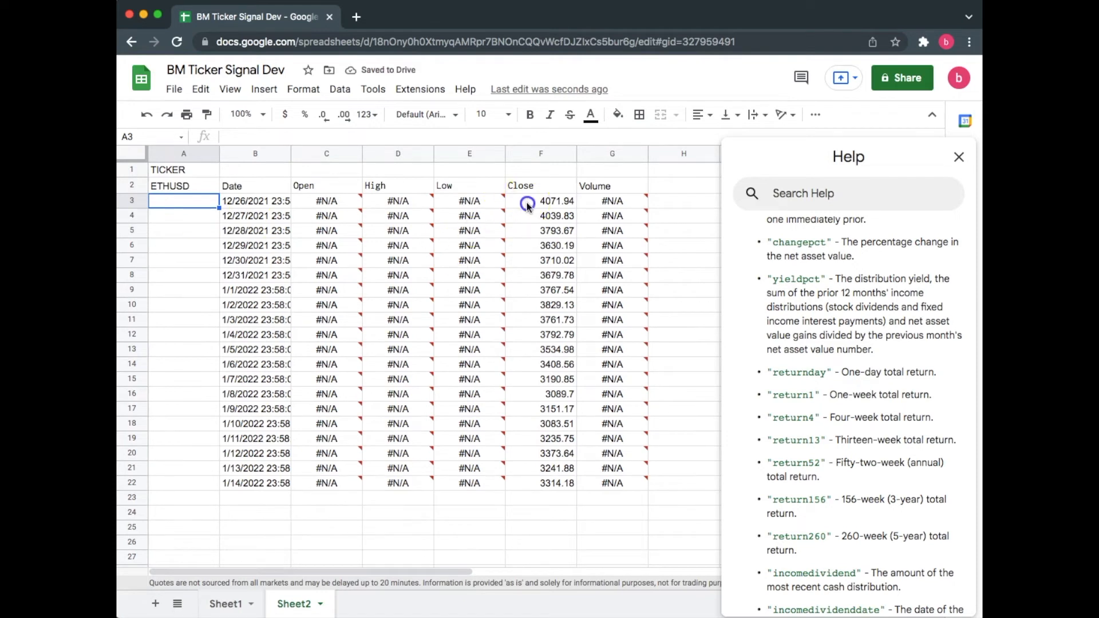
# Step: Format the Close values from F3 down to F22 as currency
pyautogui.click(512, 205)
pyautogui.hotkey('ctrl', 'shift', 'Down')
pyautogui.click(291, 115)
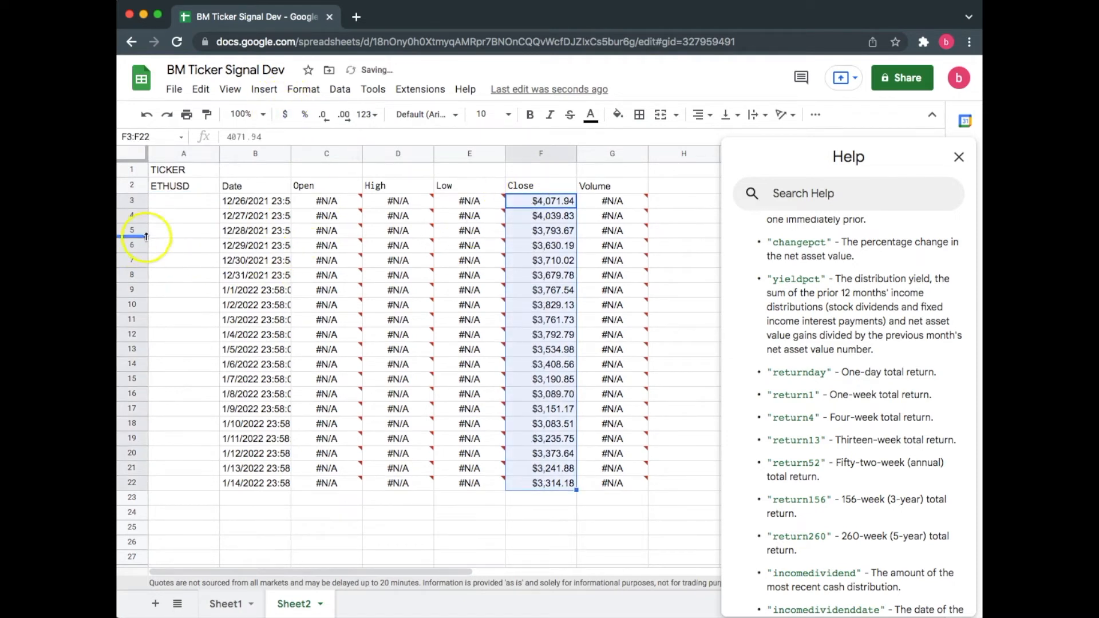
# Step: Replace the ticker in A2 with GRTUSD
pyautogui.click(186, 188)
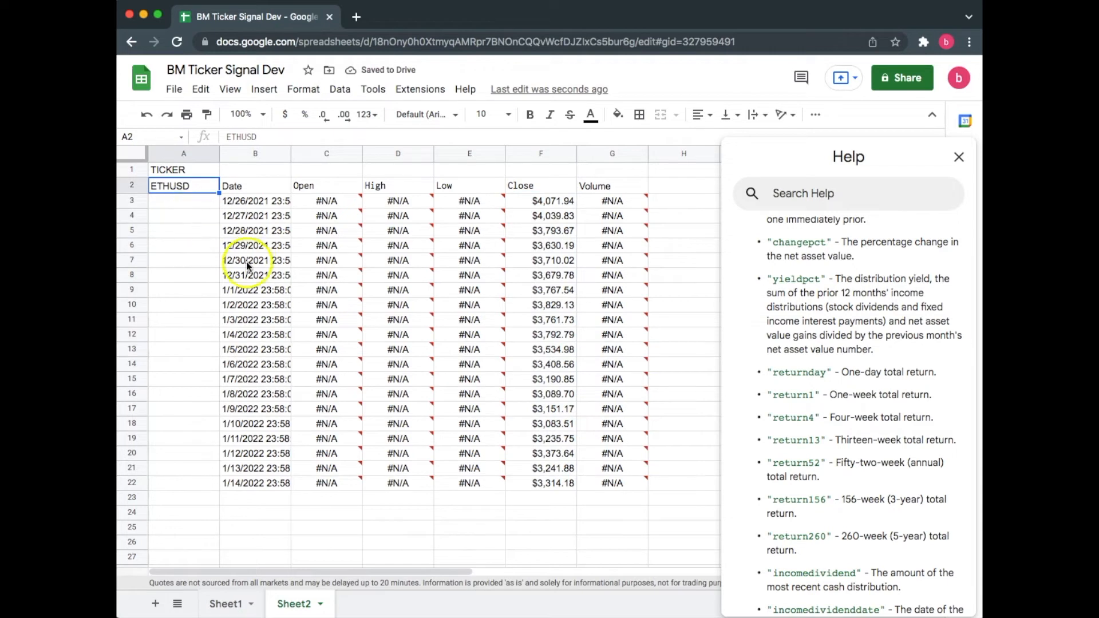
pyautogui.click(180, 187)
pyautogui.write('GRTUSD')
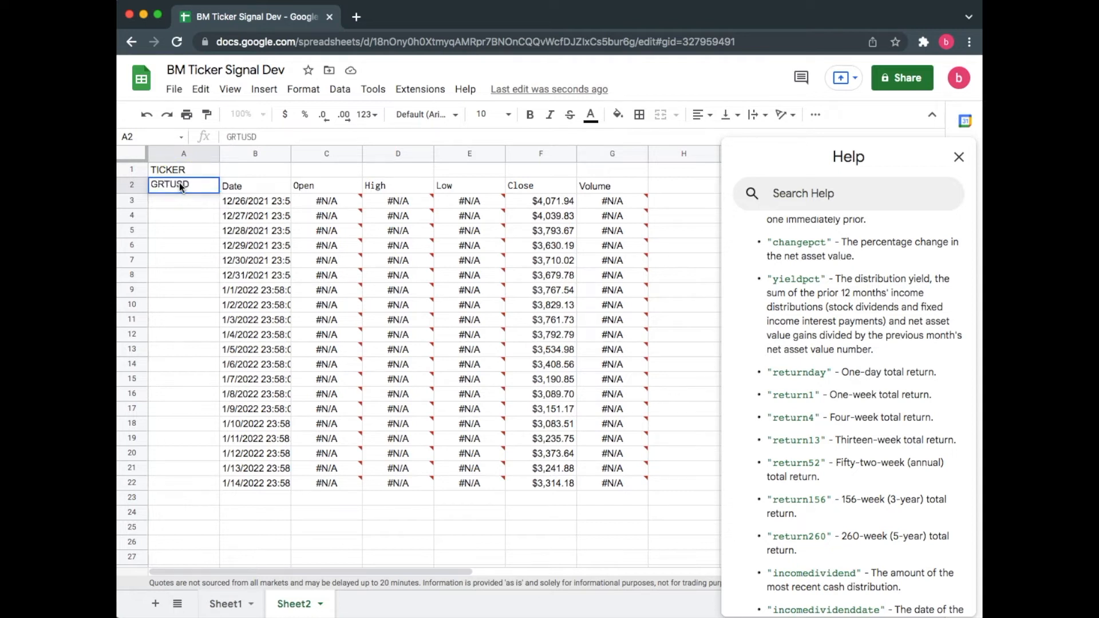
pyautogui.press('Return')
# Step: Replace the ticker in A2 with SUSHI
pyautogui.click(185, 185)
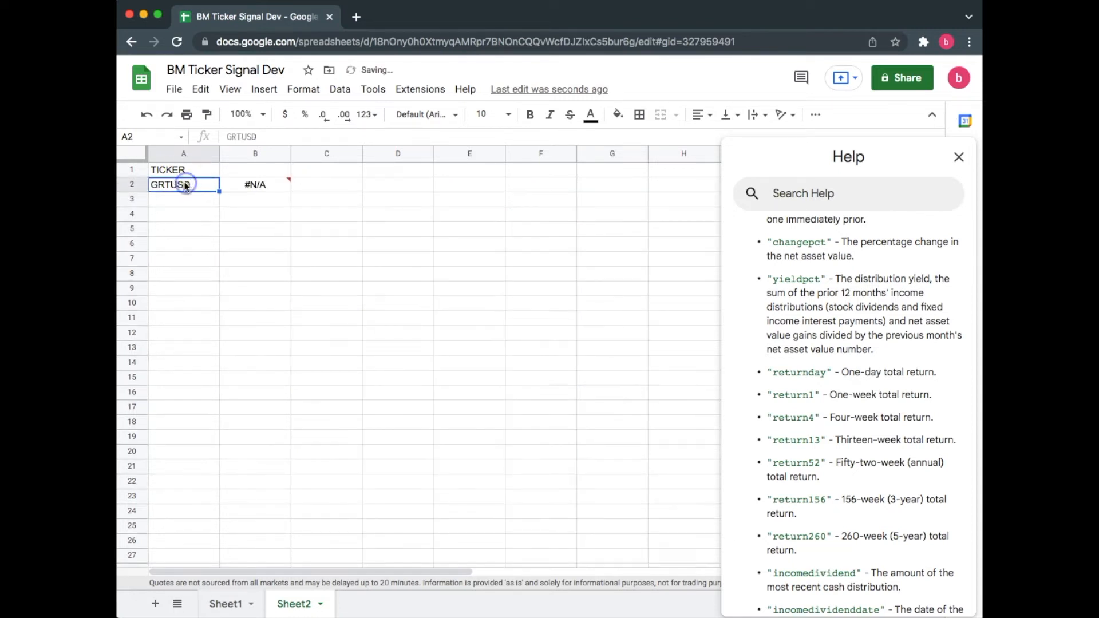
pyautogui.write('SUSHI')
pyautogui.press('Return')
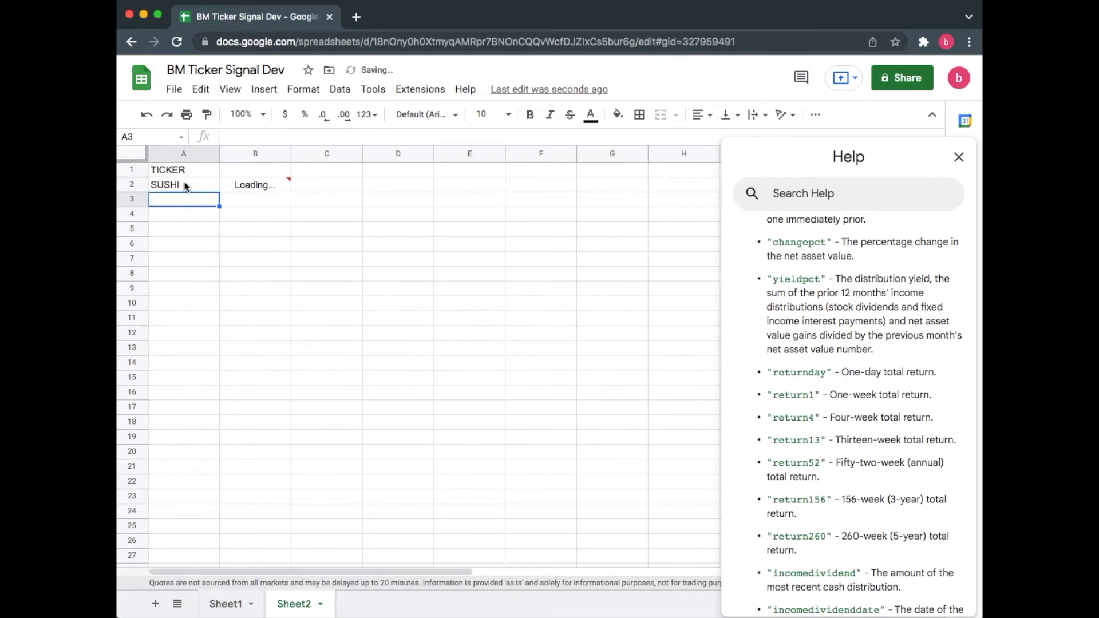
# Step: Replace the ticker in A2 with GOOG
pyautogui.click(202, 188)
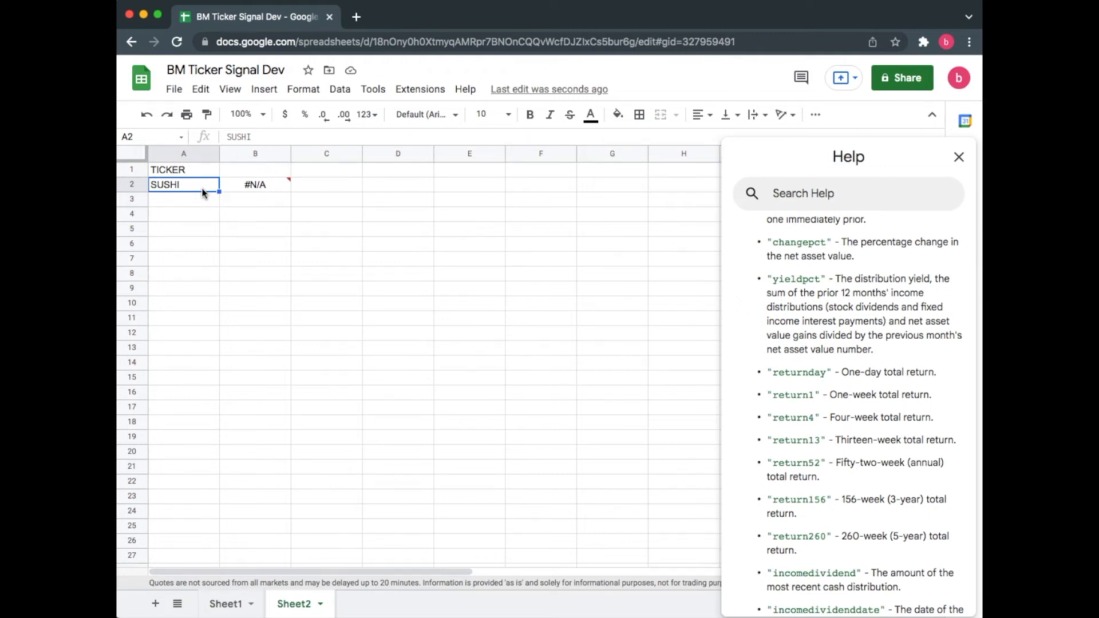
pyautogui.write('GOOG')
pyautogui.press('Return')
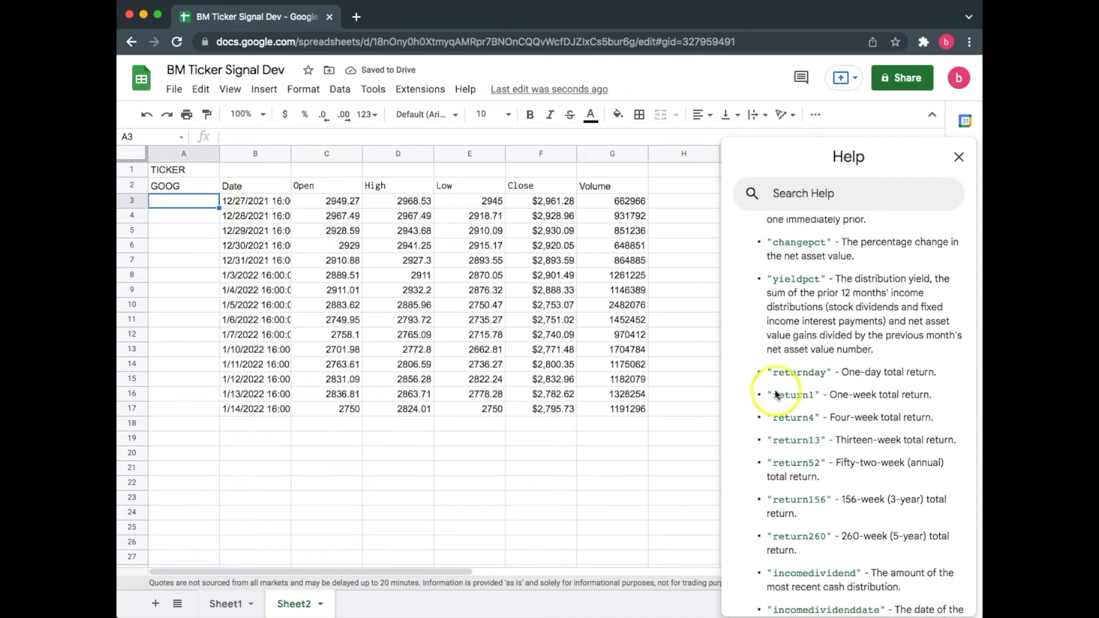
# Step: Replace the ticker in A2 with the ETF XLF
pyautogui.scroll(-5, 890, 452)
pyautogui.scroll(-2, 894, 450)
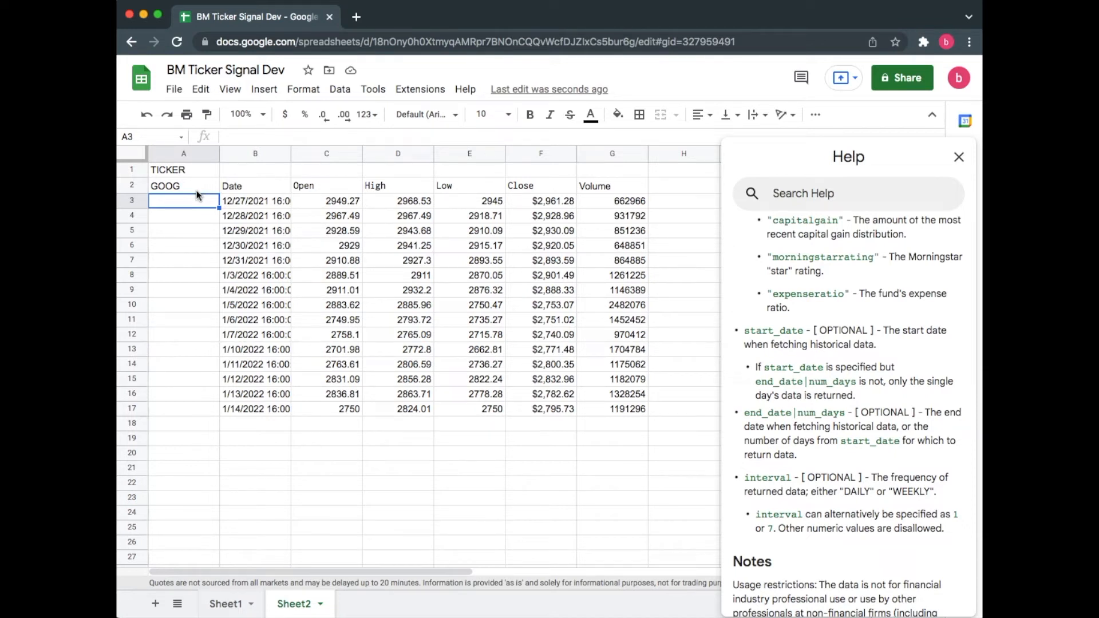
pyautogui.scroll(-4, 853, 383)
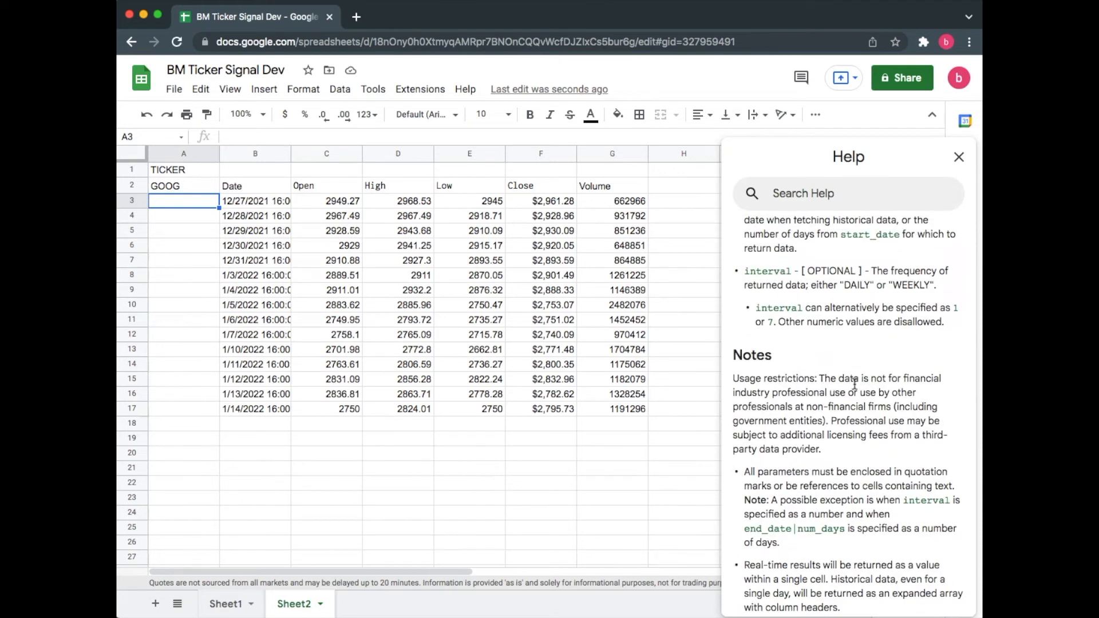
pyautogui.click(197, 186)
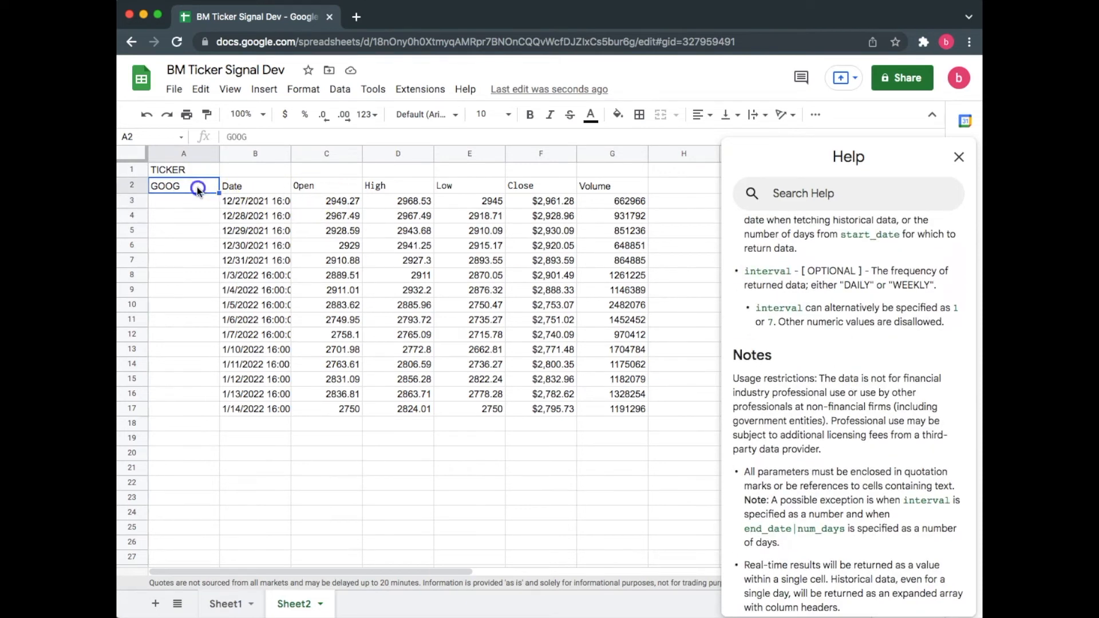
pyautogui.write('XLF')
pyautogui.click(196, 216)
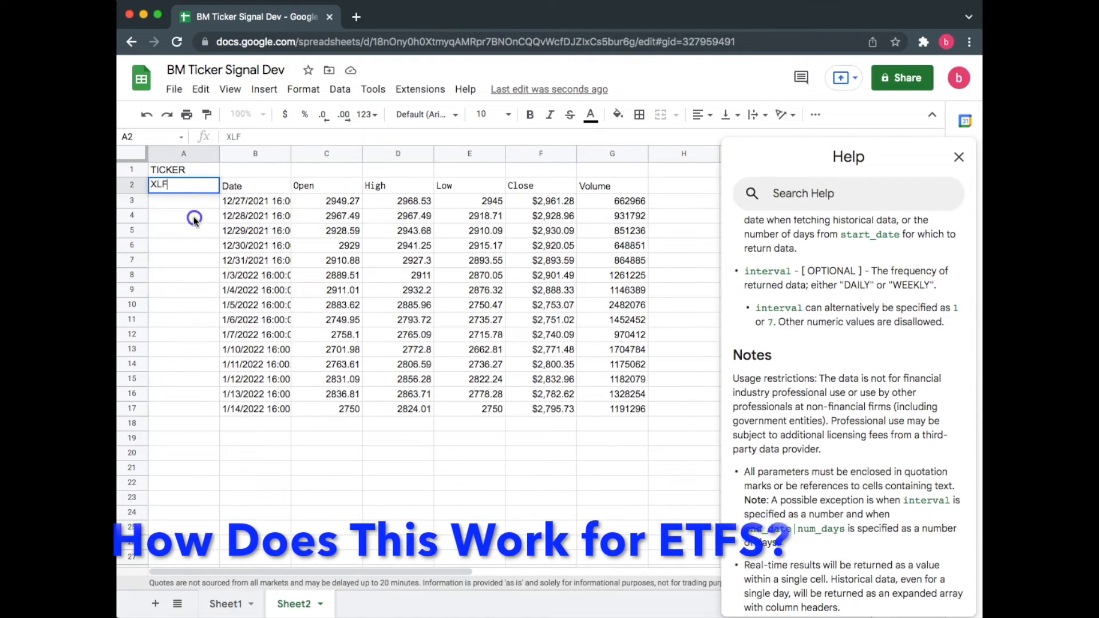
# Step: Replace the ticker in A2 with XLE
pyautogui.click(198, 187)
pyautogui.write('XLE')
pyautogui.click(193, 214)
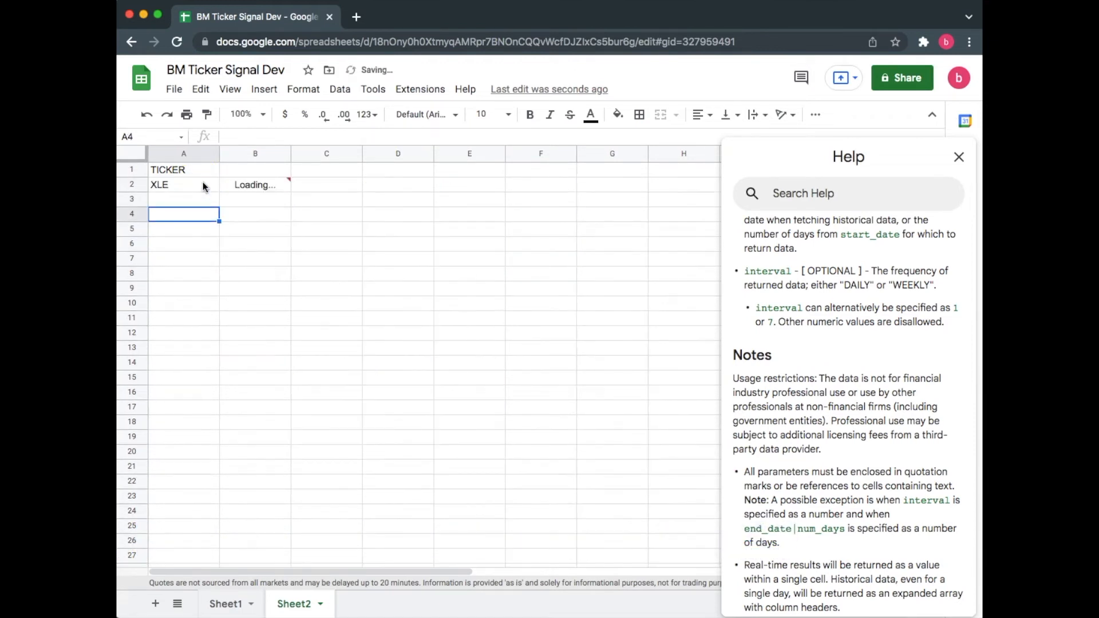
# Step: Replace the ticker in A2 with XLRE
pyautogui.click(201, 187)
pyautogui.write('XLRE')
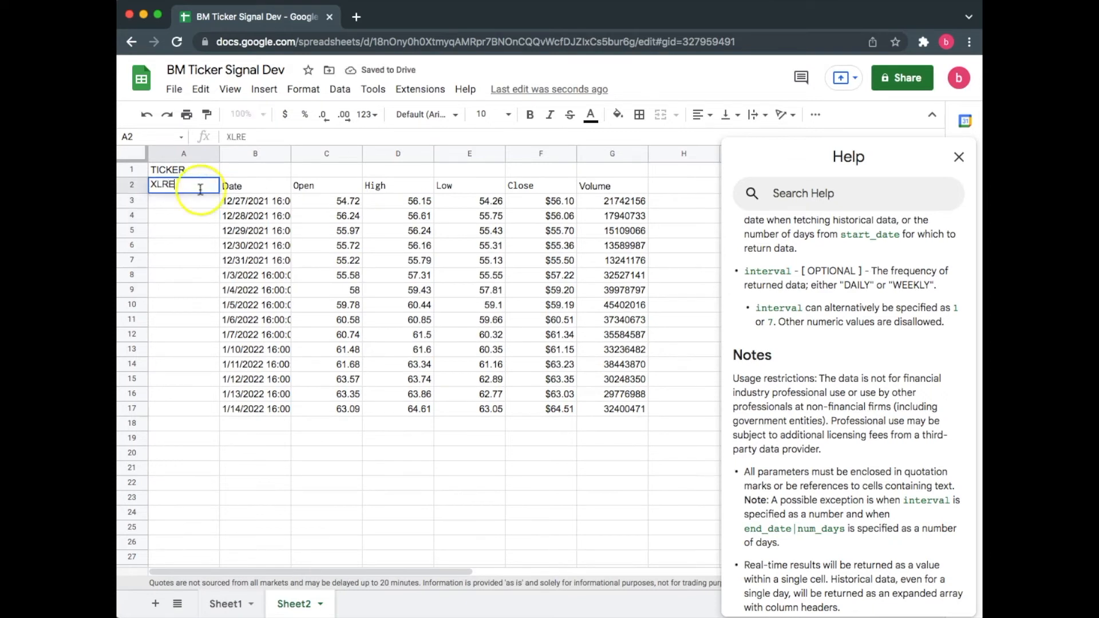
pyautogui.click(198, 232)
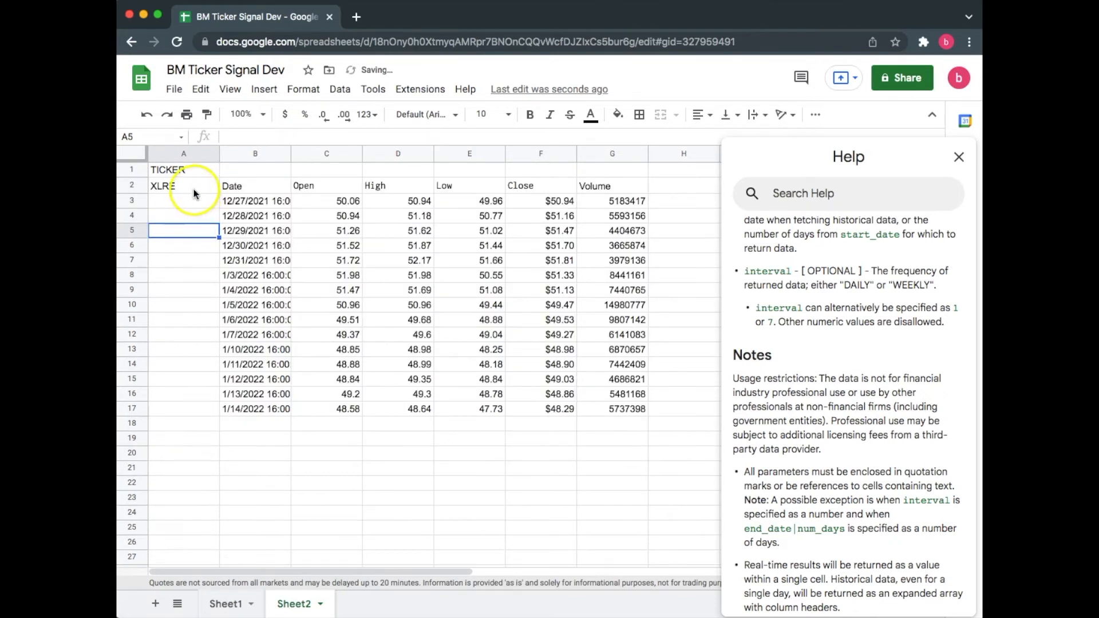
# Step: Add a "Daily" interval argument at the end of the GOOGLEFINANCE formula in B2
pyautogui.click(194, 189)
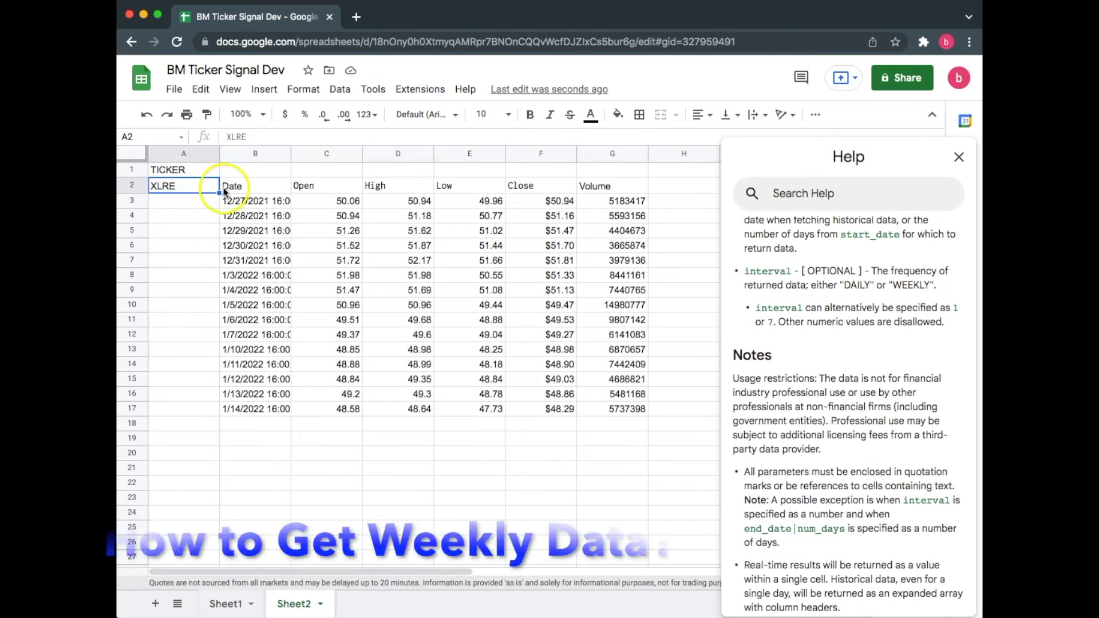
pyautogui.click(243, 185)
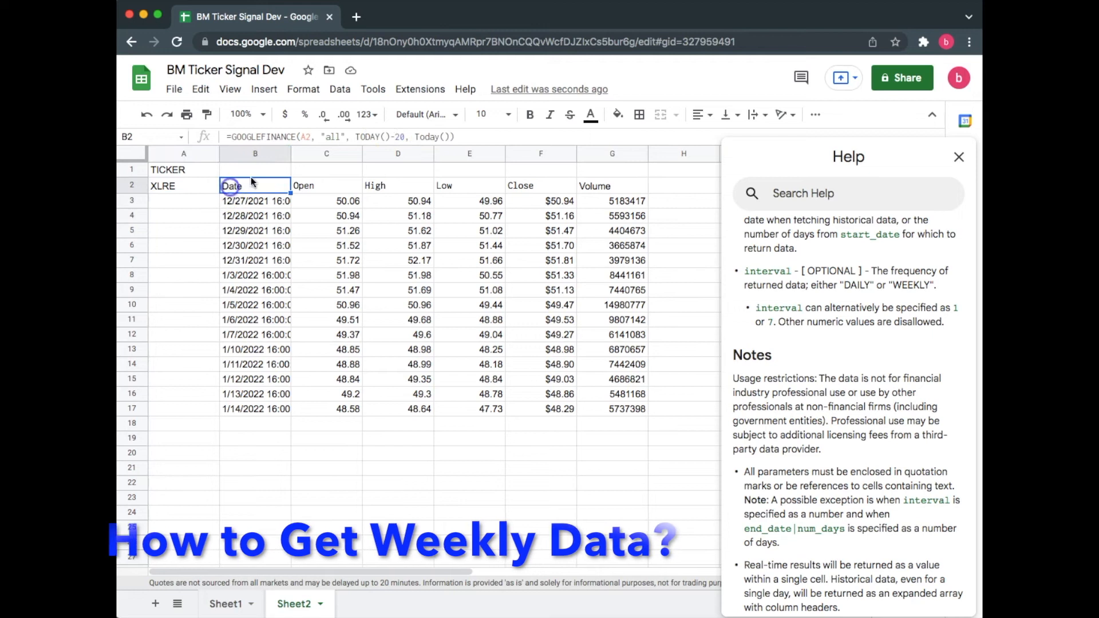
pyautogui.click(451, 137)
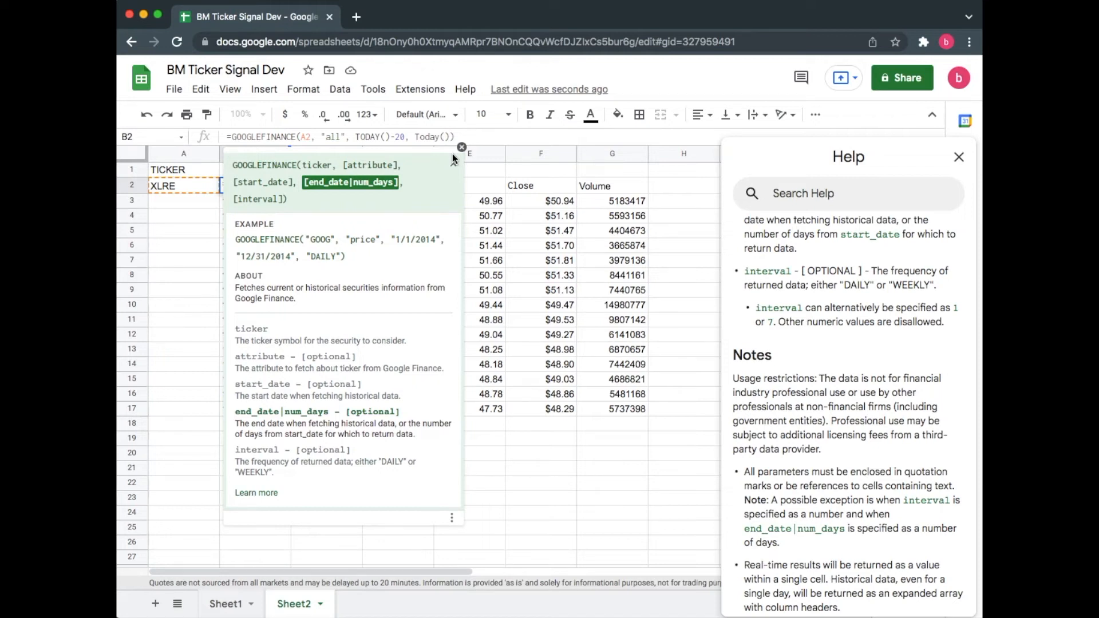
pyautogui.write(', "')
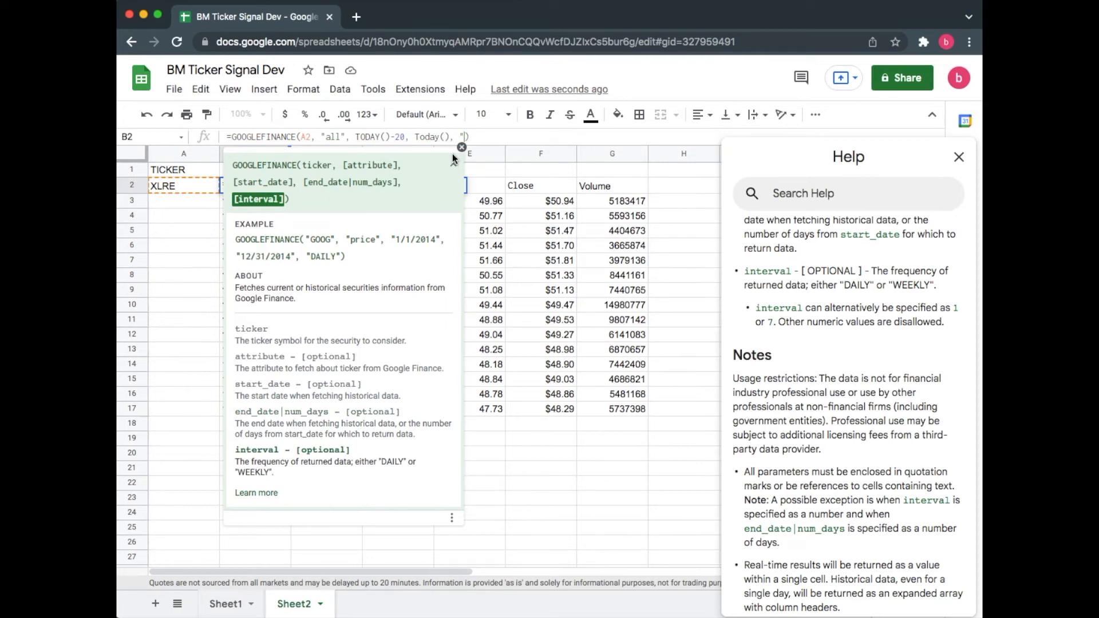
pyautogui.moveTo(341, 257); pyautogui.dragTo(308, 260)
pyautogui.click(462, 137)
pyautogui.write('"Daily')
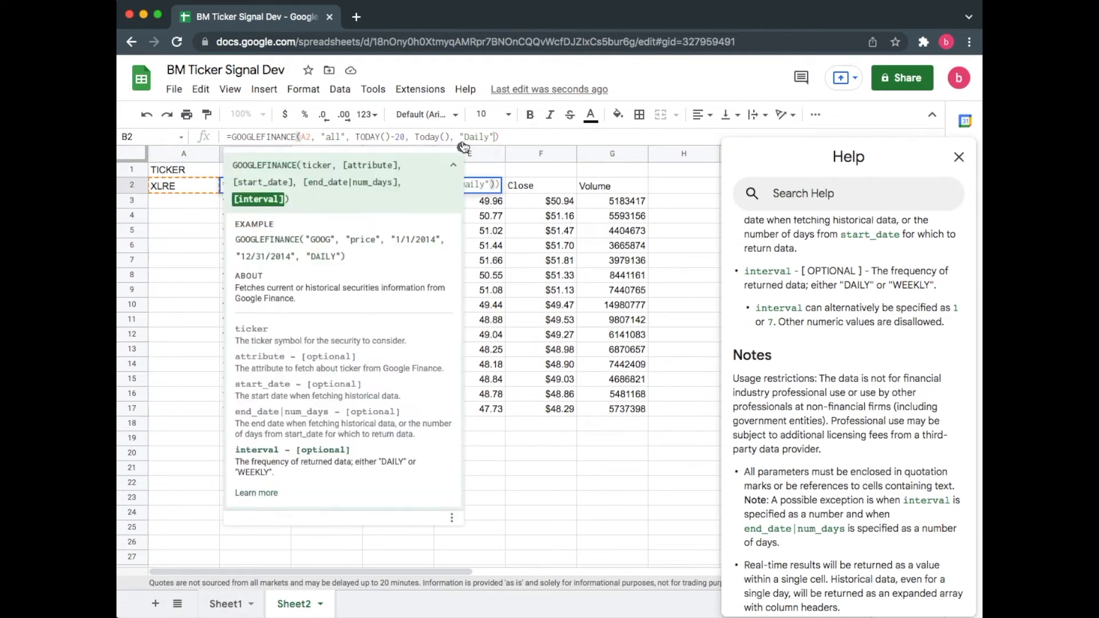
pyautogui.press('Return')
pyautogui.click(167, 185)
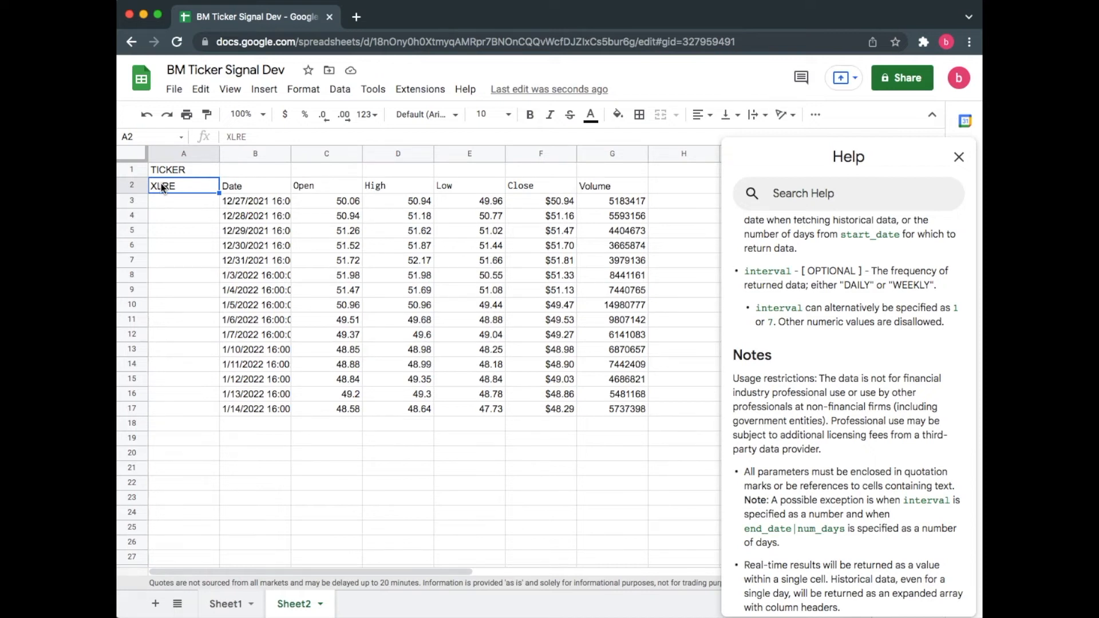
# Step: Change the interval argument of the B2 formula to "Weekly"
pyautogui.click(252, 187)
pyautogui.moveTo(489, 138); pyautogui.dragTo(462, 143)
pyautogui.write('Weely')
pyautogui.press('BackSpace')
pyautogui.press('BackSpace')
pyautogui.write('kly')
pyautogui.press('Return')
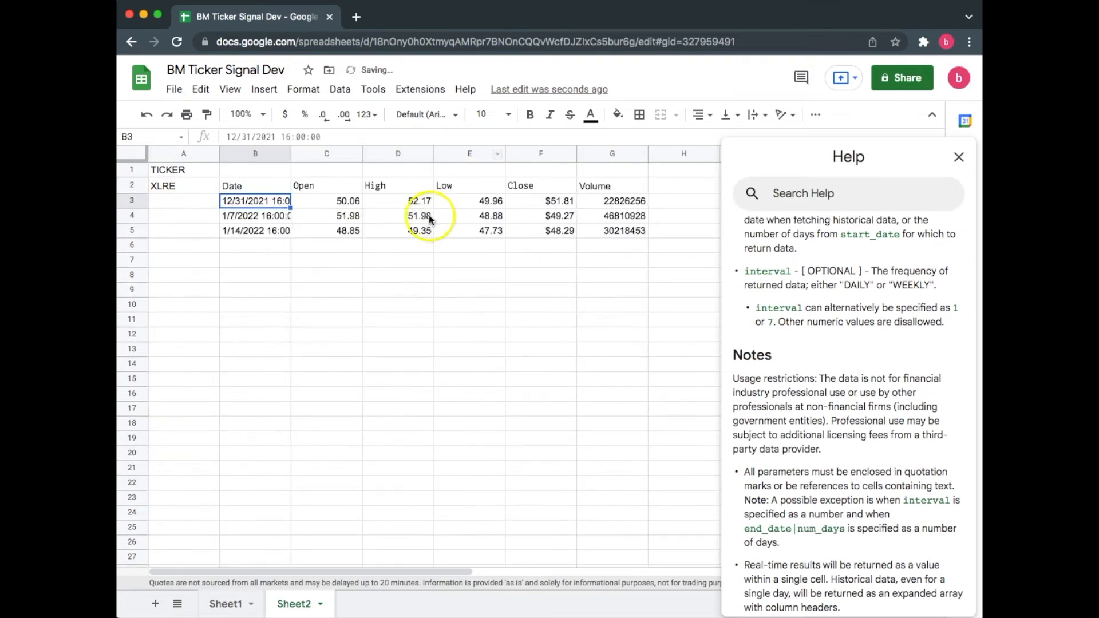
# Step: Review the B2 formula and the weekly price rows it returns
pyautogui.click(162, 185)
pyautogui.click(245, 184)
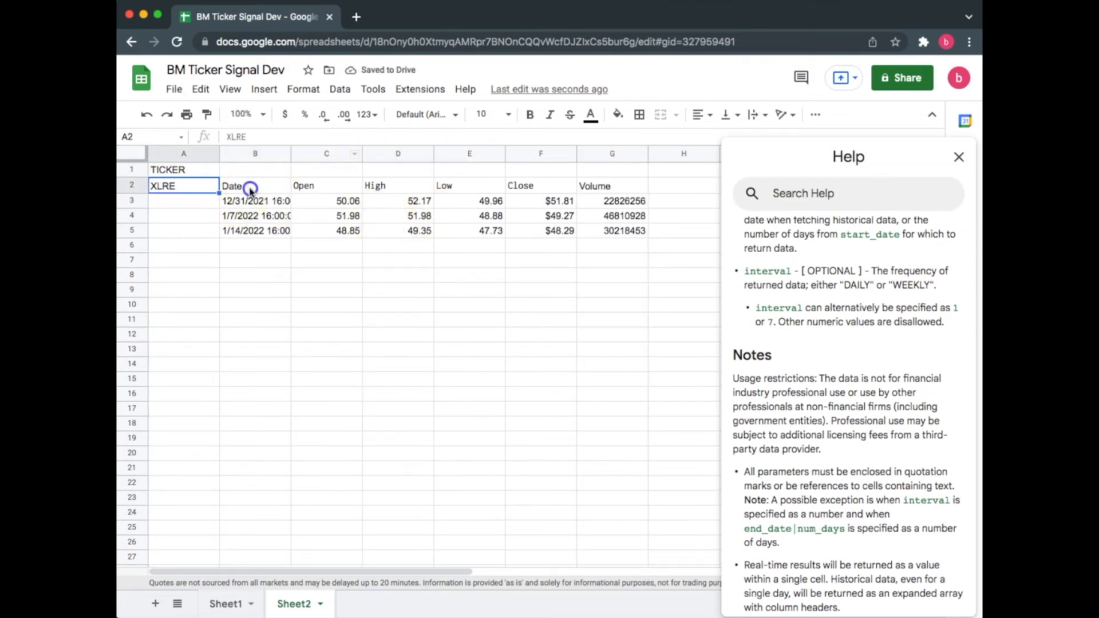
pyautogui.moveTo(406, 136); pyautogui.dragTo(355, 139)
pyautogui.click(582, 196)
pyautogui.click(254, 187)
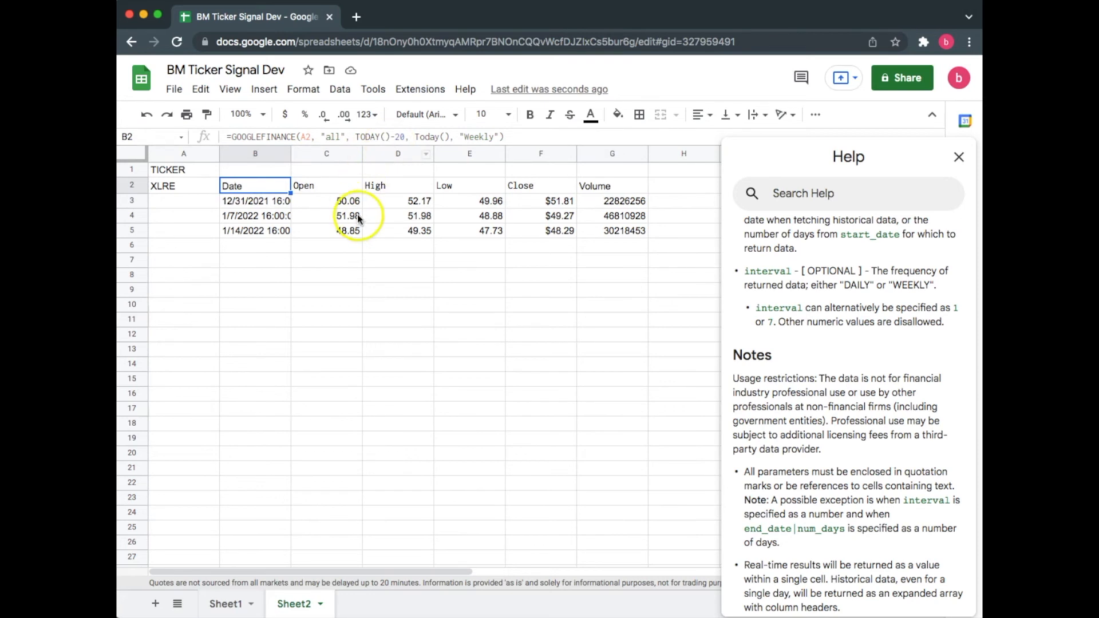
pyautogui.click(316, 207)
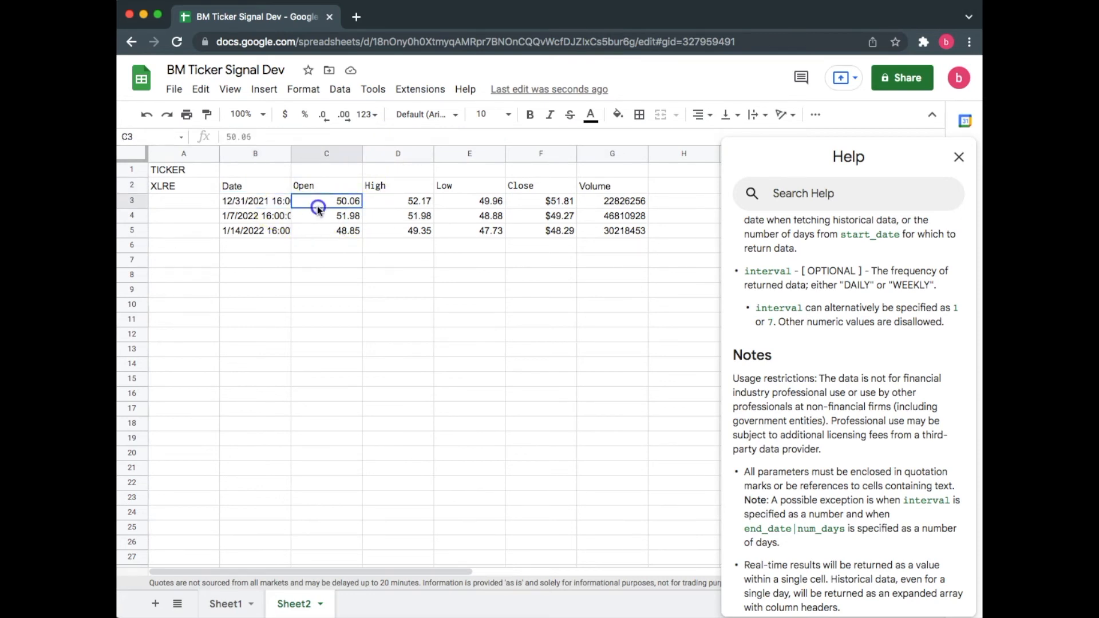
# Step: Change the start date in the B2 GOOGLEFINANCE formula to TODAY()-100
pyautogui.click(422, 204)
pyautogui.click(491, 205)
pyautogui.click(564, 204)
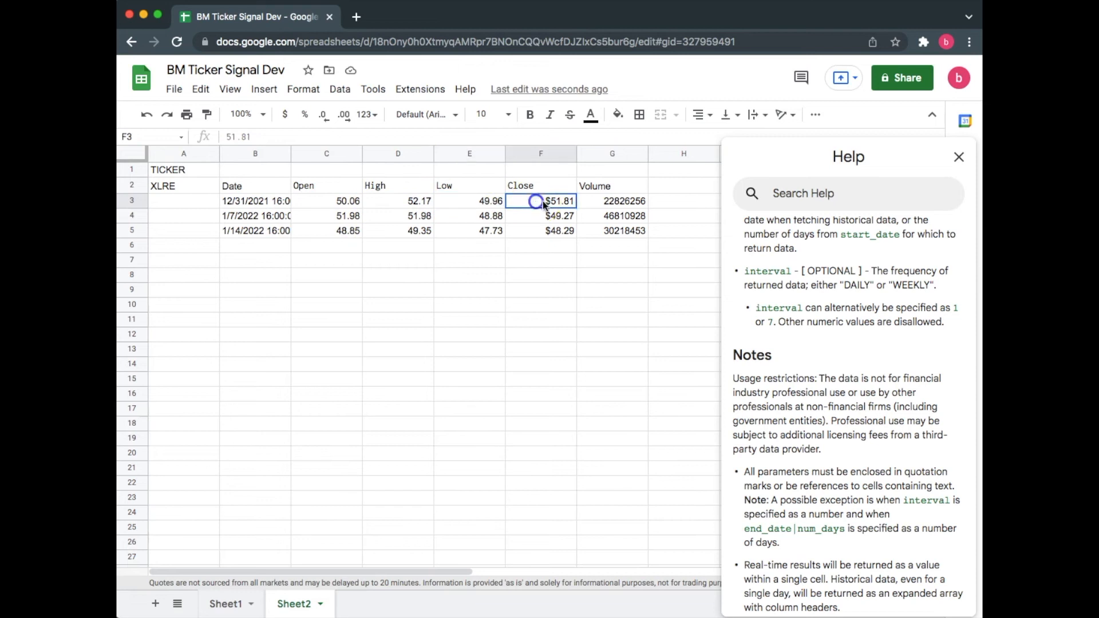
pyautogui.click(622, 203)
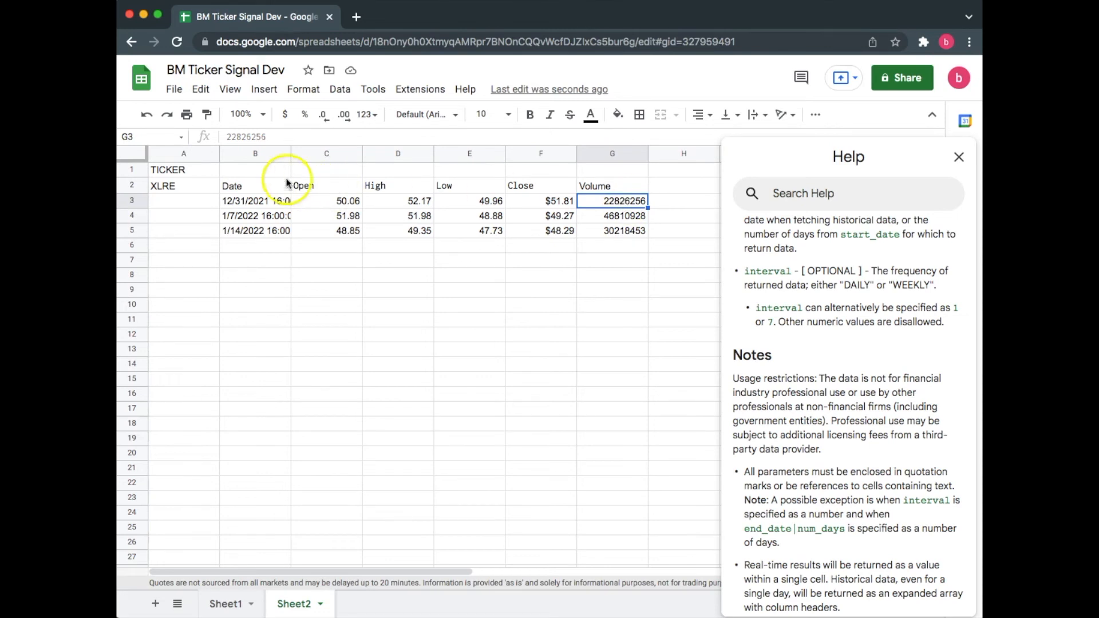
pyautogui.click(258, 185)
pyautogui.click(400, 139)
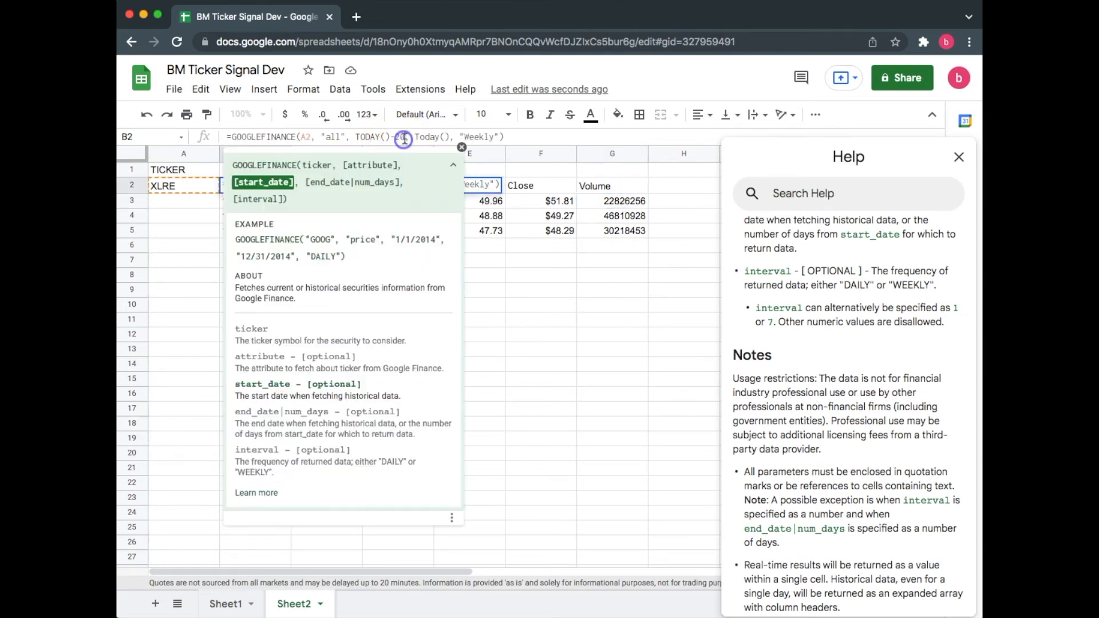
pyautogui.doubleClick(396, 140)
pyautogui.write('100')
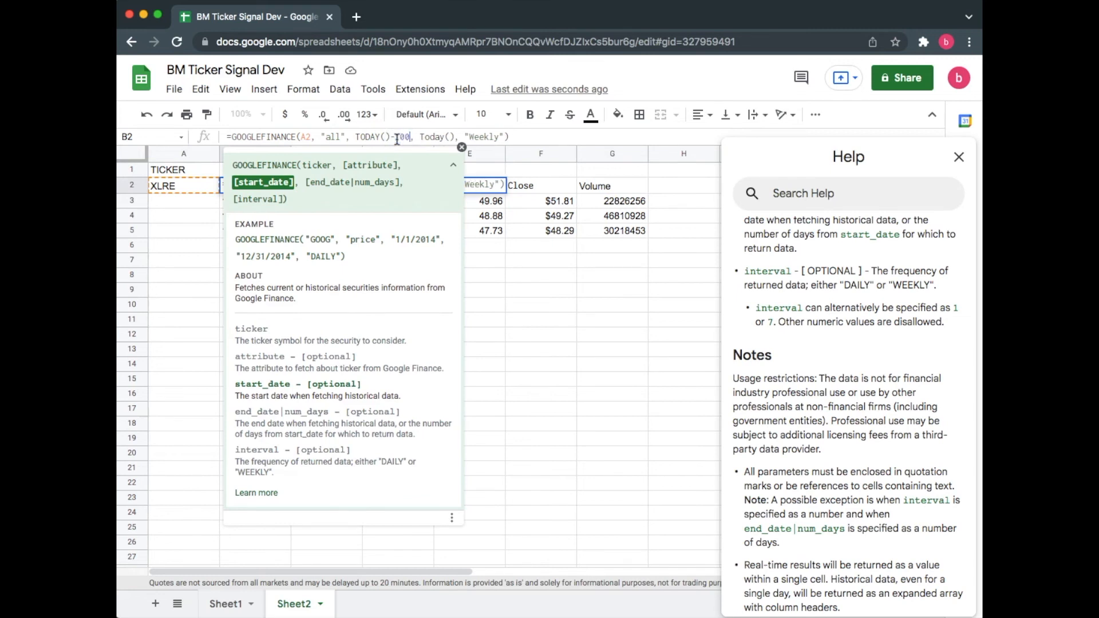
pyautogui.click(552, 290)
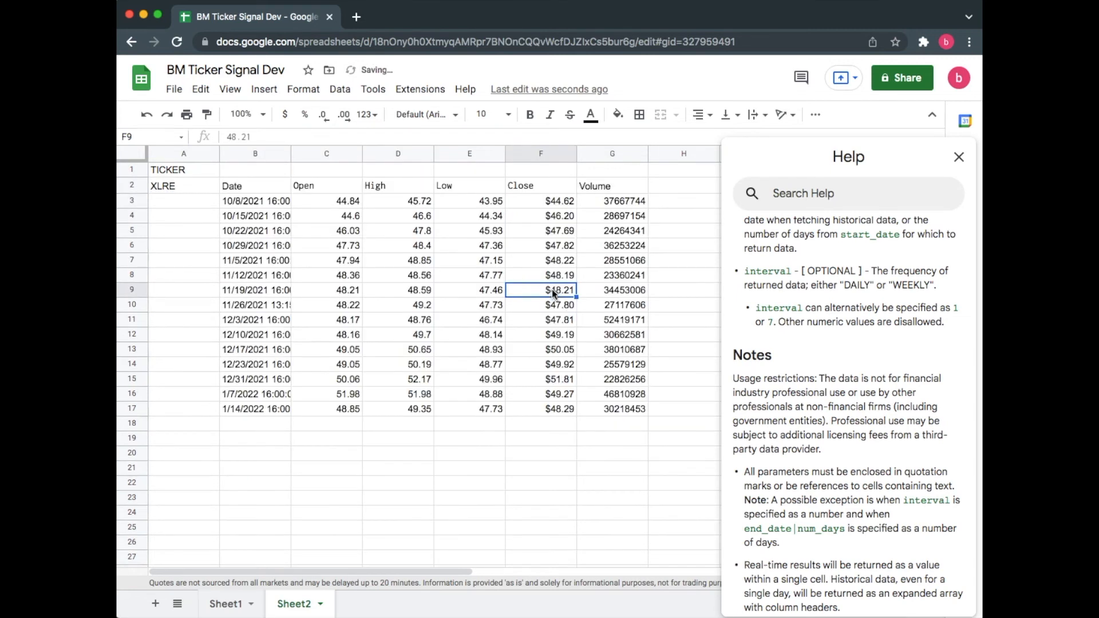
# Step: Replace the ticker in A2 with CRM and check the weekly price rows it returns
pyautogui.click(253, 201)
pyautogui.click(560, 202)
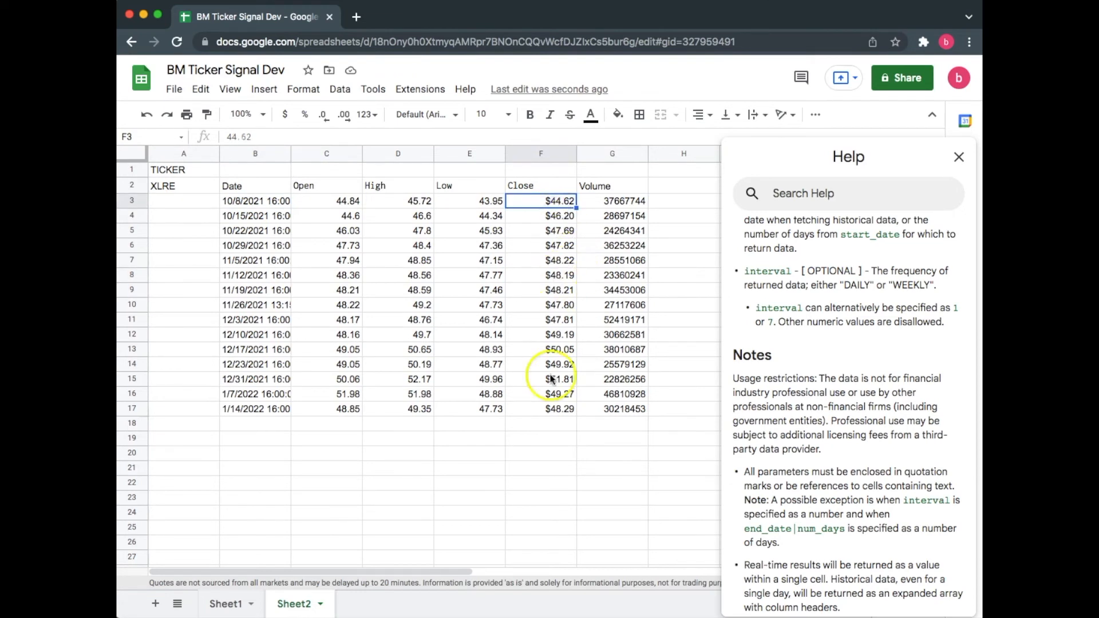
pyautogui.click(173, 187)
pyautogui.write('CRM')
pyautogui.click(171, 215)
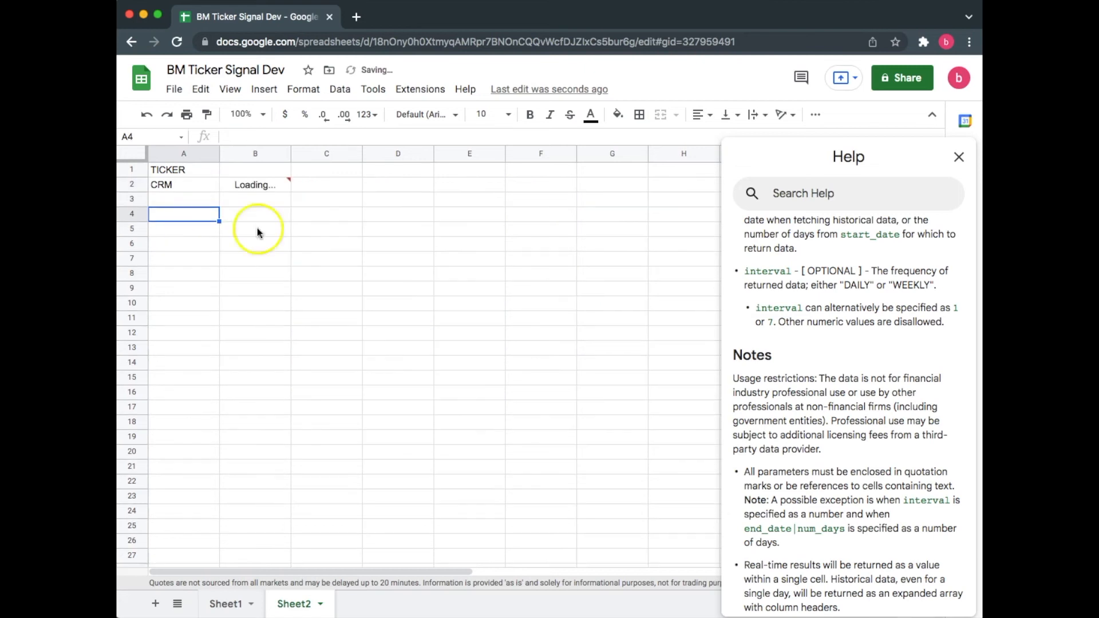
pyautogui.click(561, 203)
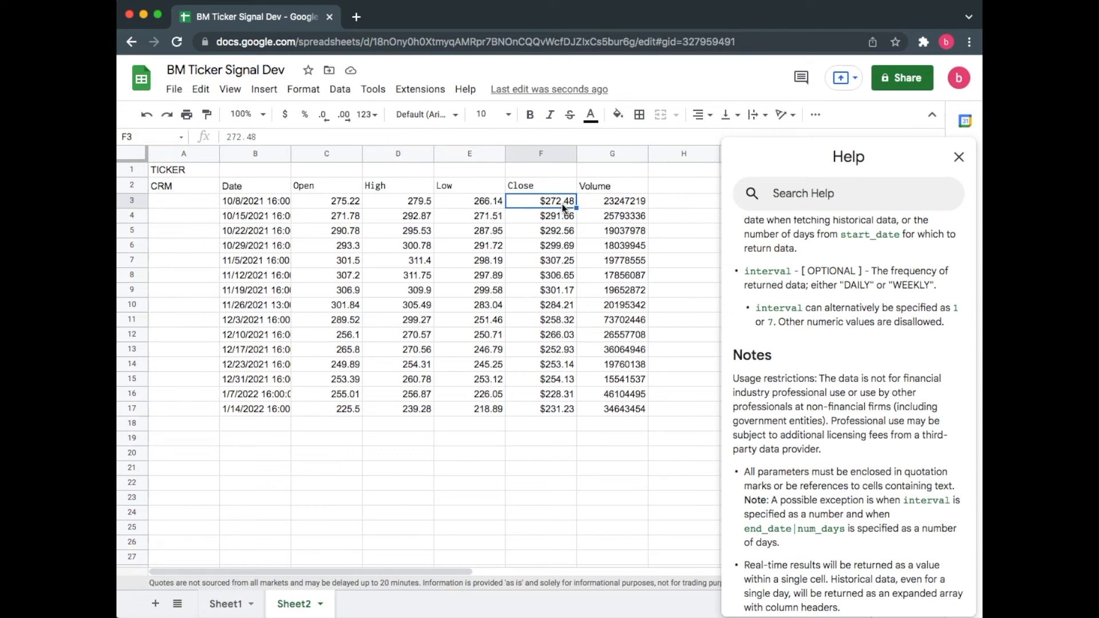
pyautogui.click(561, 410)
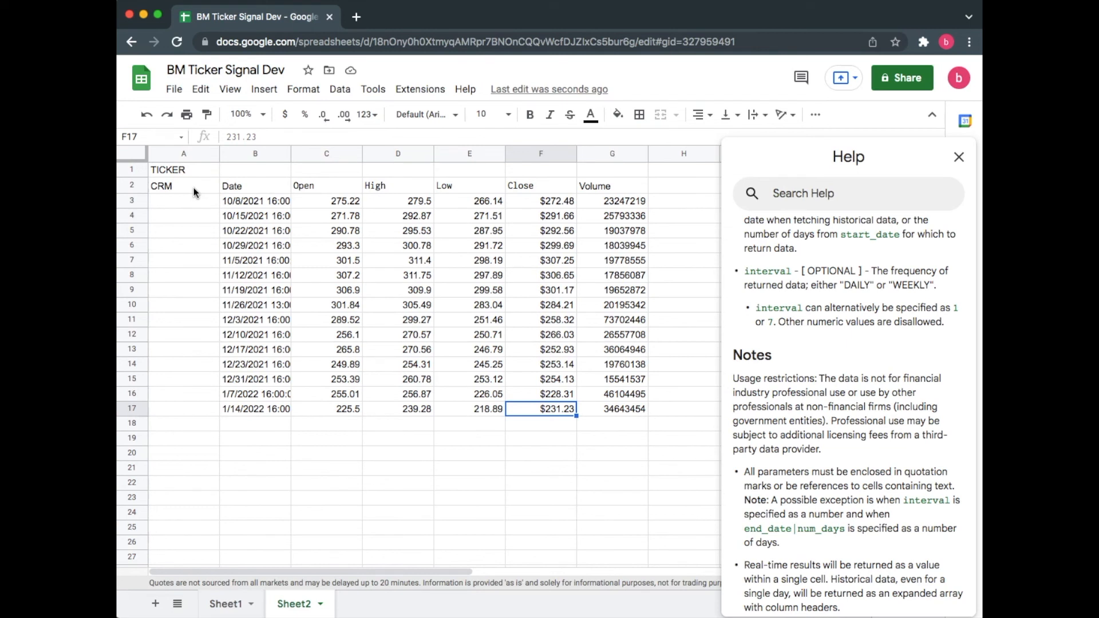
# Step: Change the interval argument of the B2 formula to "Daily"
pyautogui.click(256, 191)
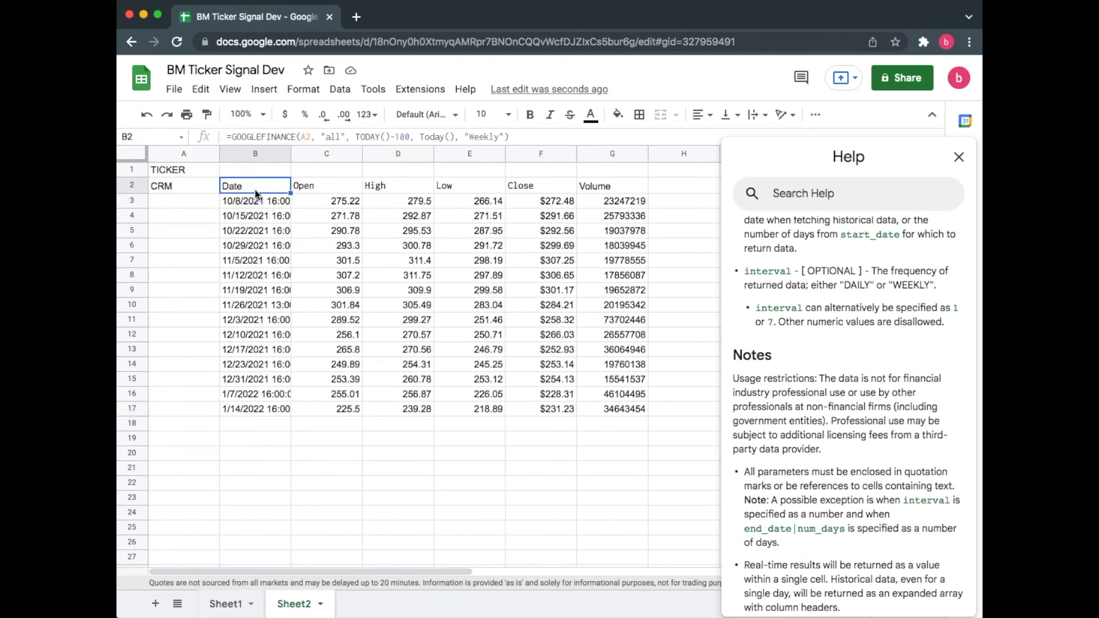
pyautogui.moveTo(499, 138); pyautogui.dragTo(470, 138)
pyautogui.write('Daily')
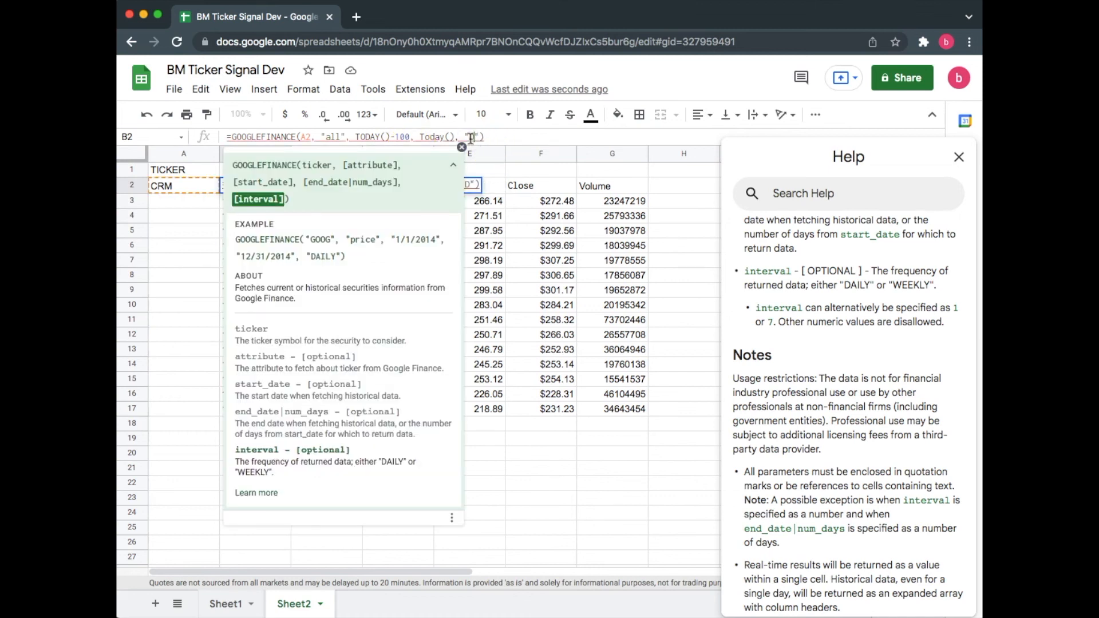
pyautogui.press('Return')
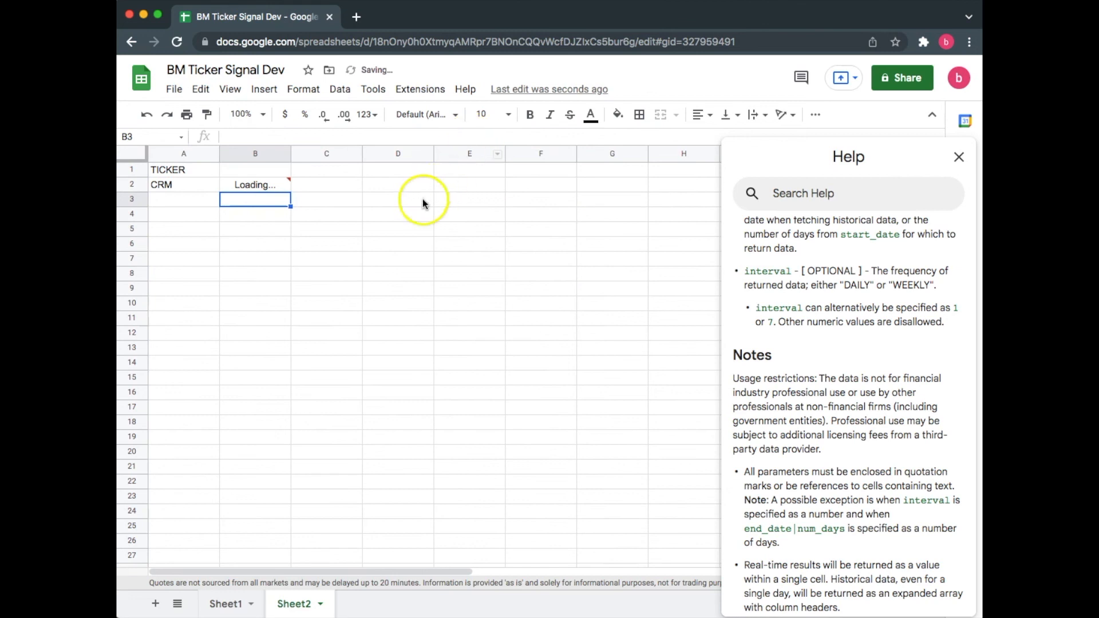
# Step: Change the start date in the B2 formula to TODAY()-20
pyautogui.scroll(-1, 422, 201)
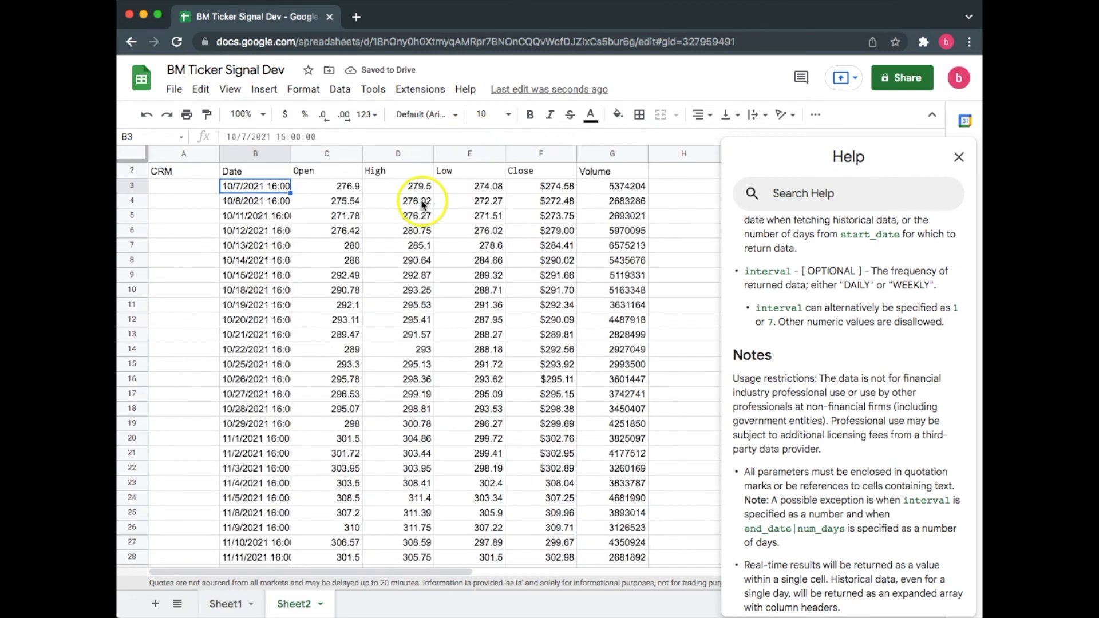
pyautogui.scroll(-20, 422, 204)
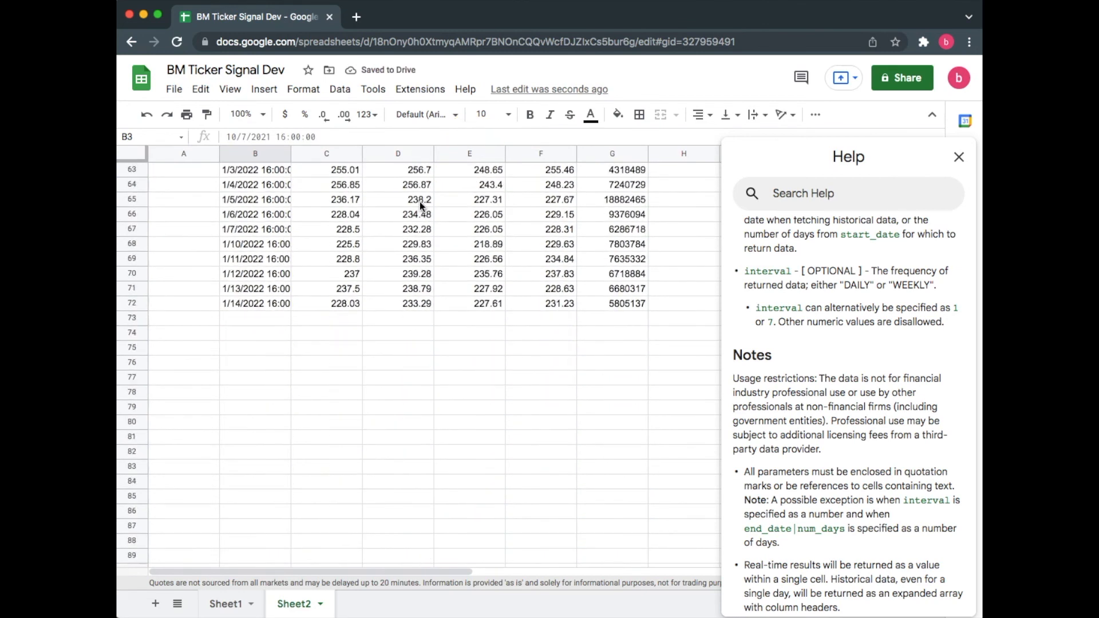
pyautogui.scroll(4, 420, 201)
pyautogui.scroll(20, 421, 201)
pyautogui.click(269, 189)
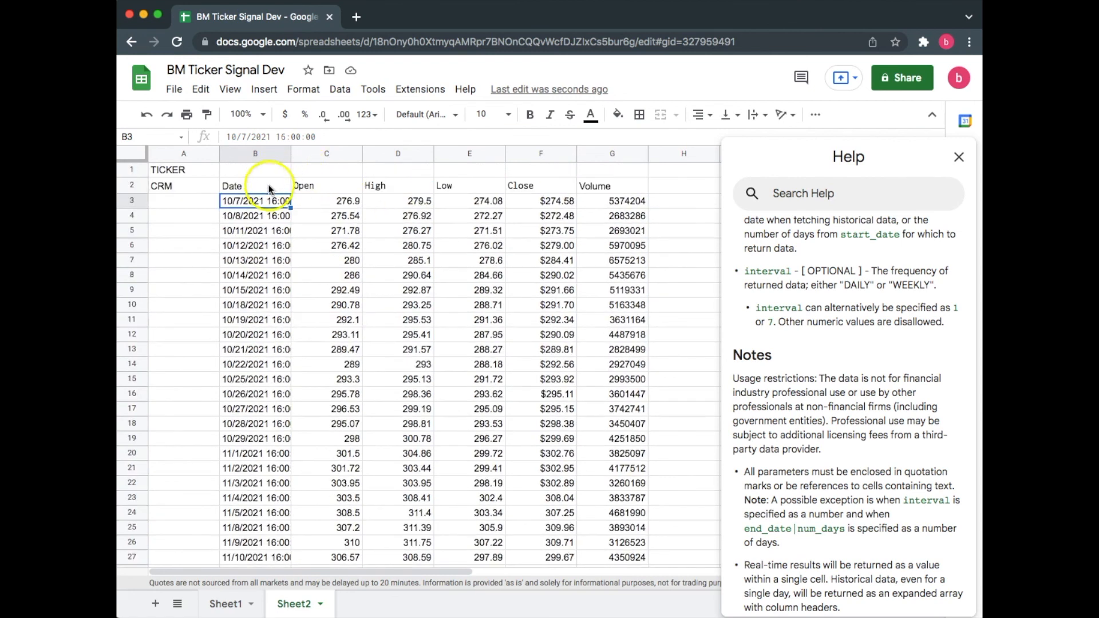
pyautogui.click(397, 139)
pyautogui.doubleClick(401, 137)
pyautogui.write('20')
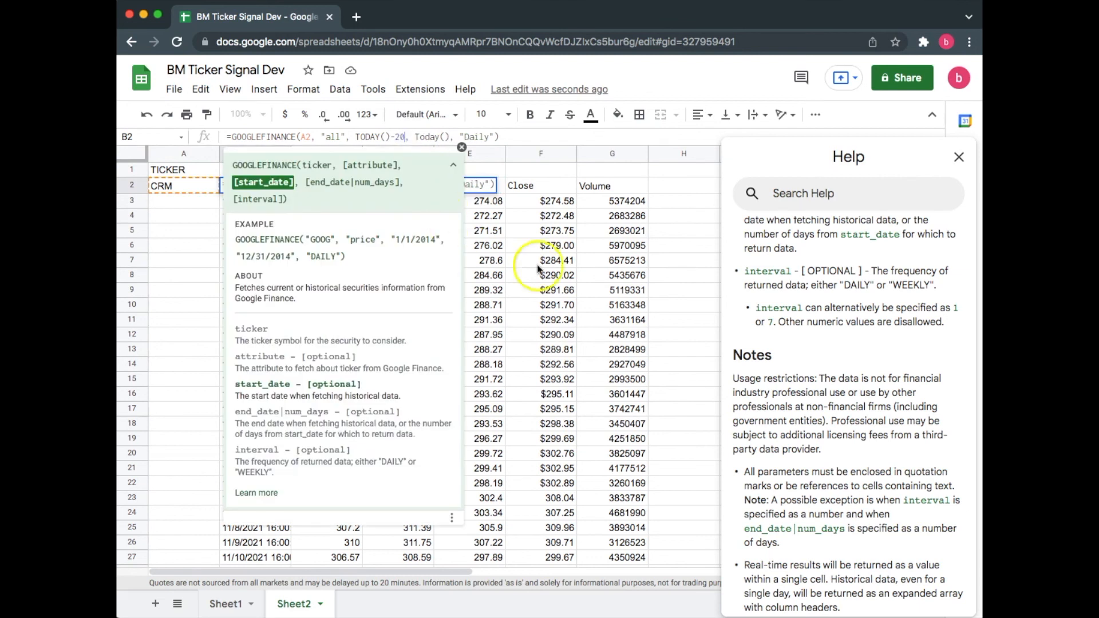
pyautogui.click(537, 264)
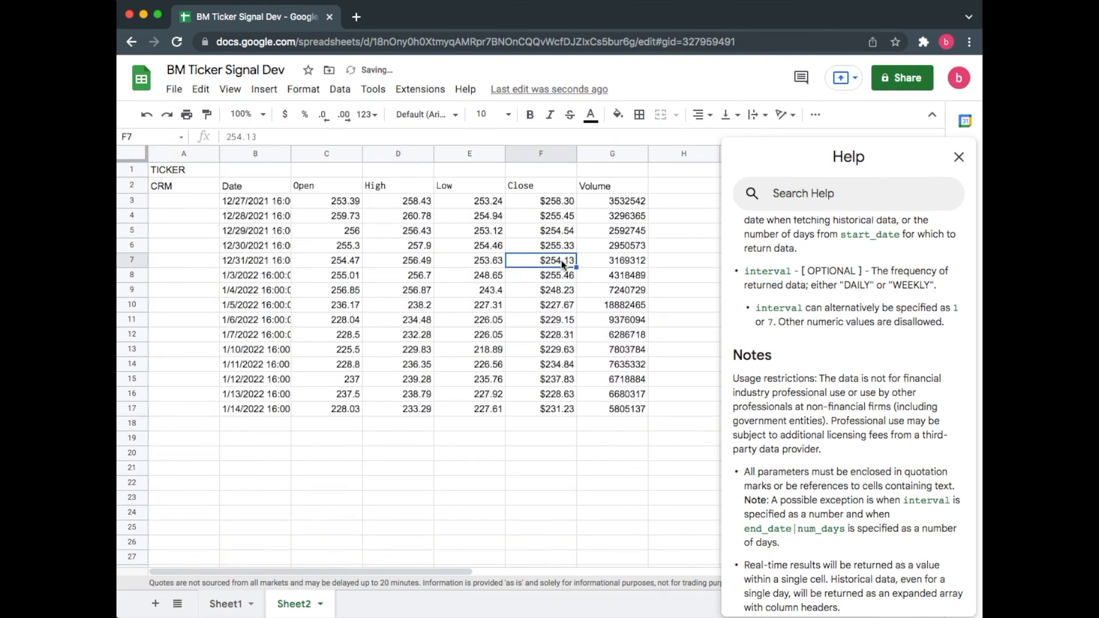